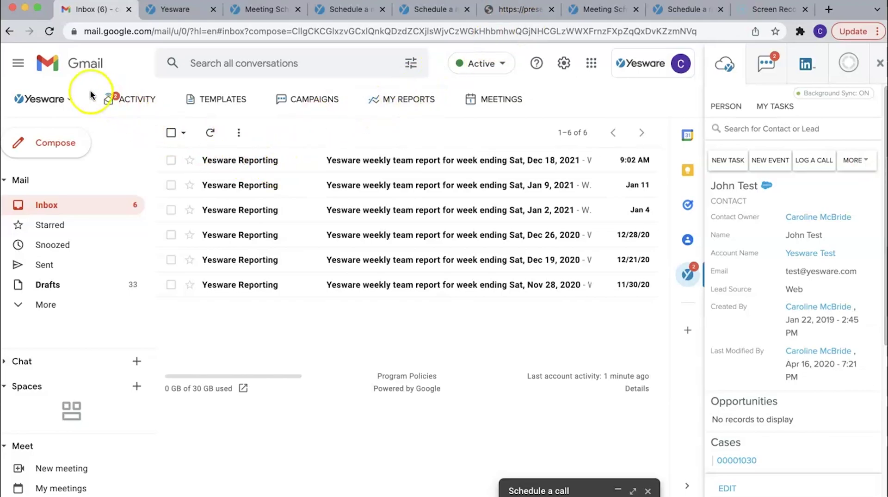
# Open the Yesware Campaigns window, shift it slightly upward and extend its lower edge to show more of the list
pyautogui.click(314, 101)
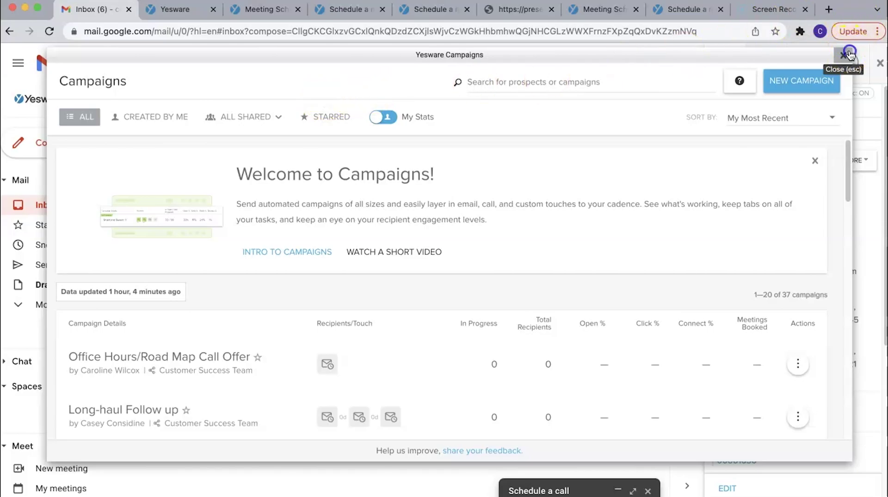
pyautogui.doubleClick(457, 157)
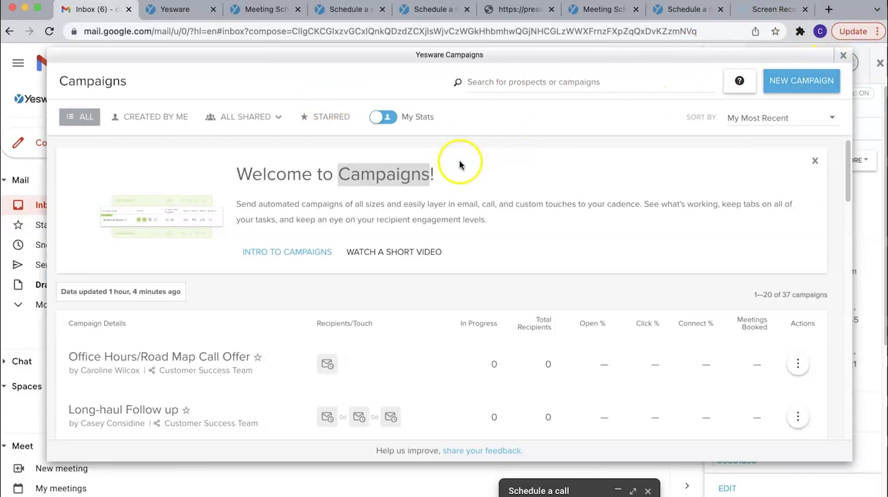
pyautogui.click(460, 160)
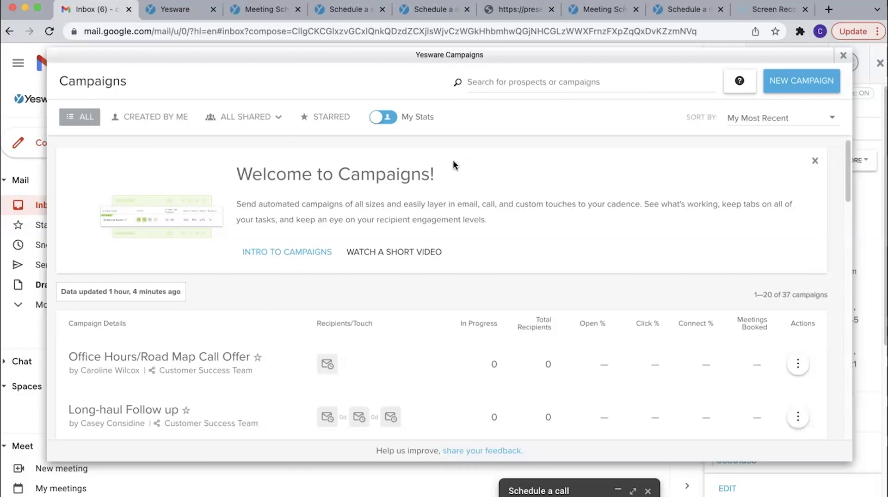
pyautogui.moveTo(555, 59); pyautogui.dragTo(556, 55)
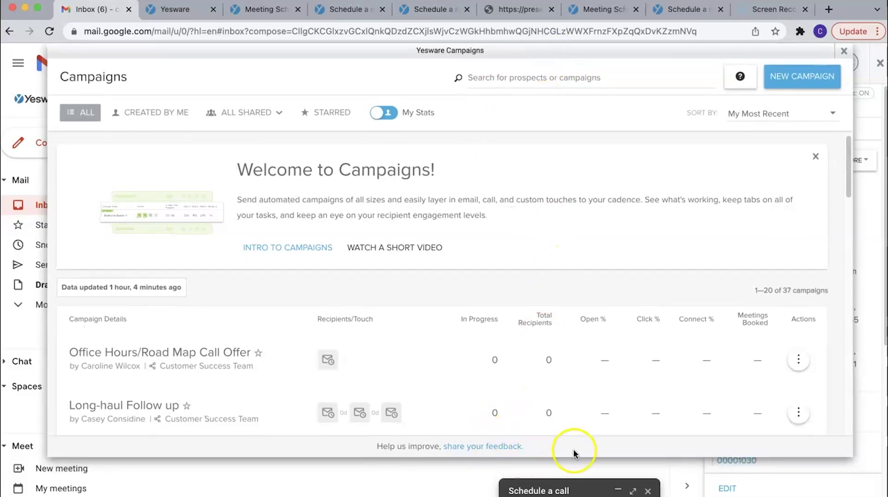
pyautogui.moveTo(571, 464); pyautogui.dragTo(570, 475)
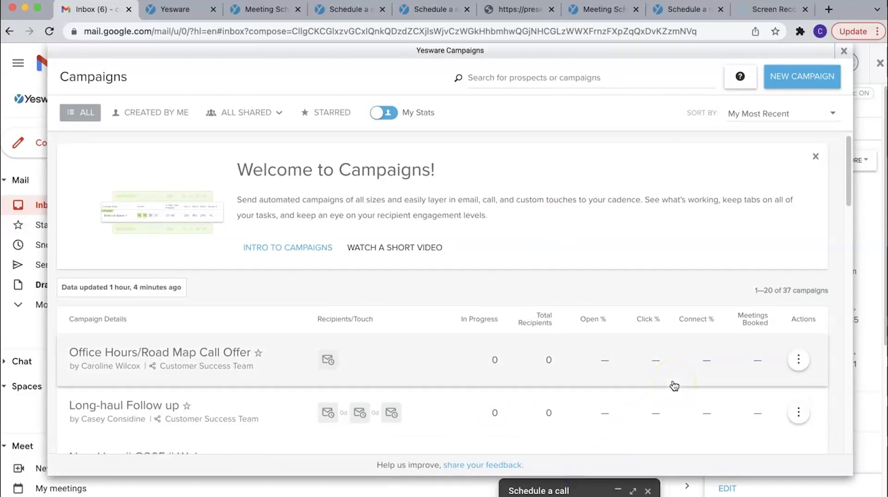
# Dismiss the Welcome to Campaigns banner and view the actions available for the Office Hours/Road Map Call Offer campaign
pyautogui.click(813, 159)
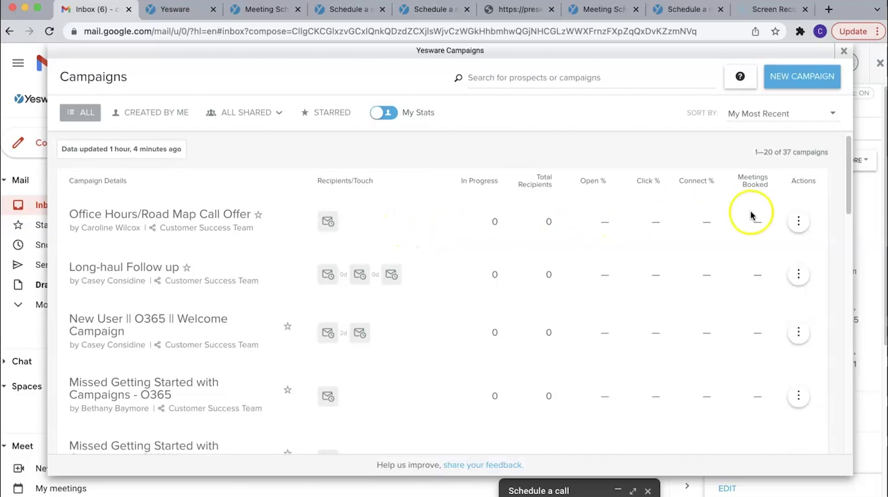
pyautogui.click(798, 228)
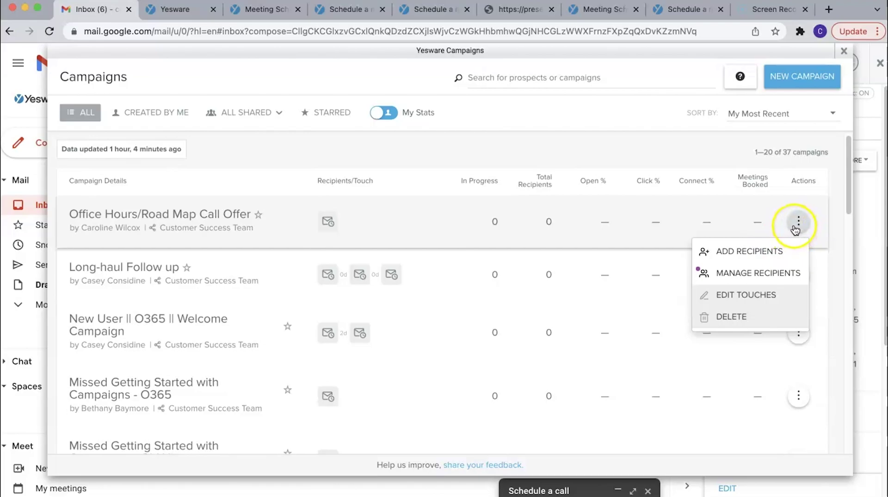
pyautogui.click(849, 147)
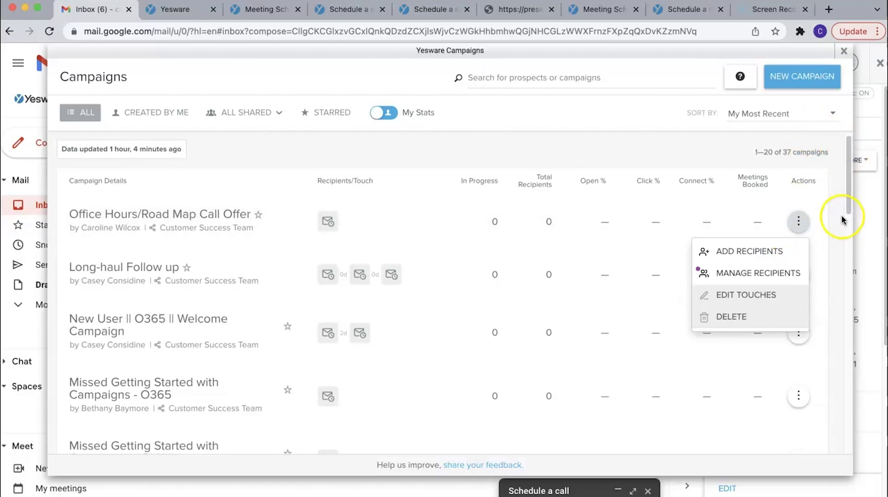
pyautogui.click(801, 222)
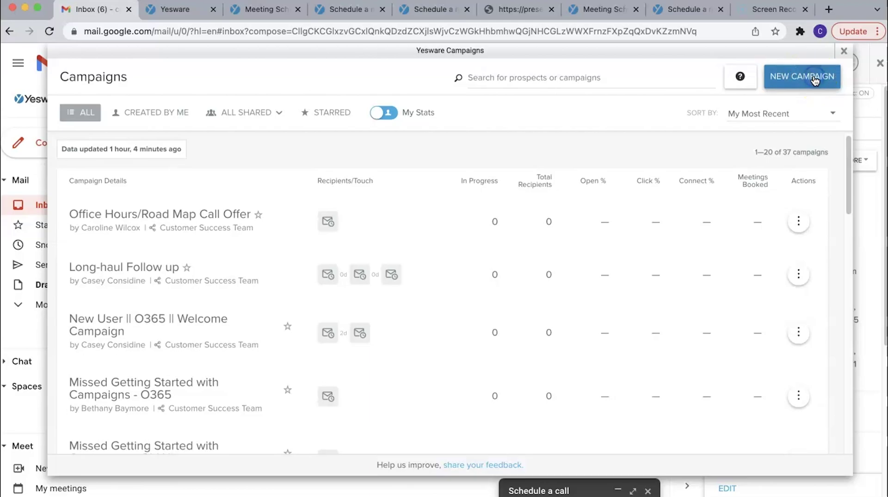
# Create a new campaign and name it Holiday Outreach Campaign
pyautogui.click(782, 79)
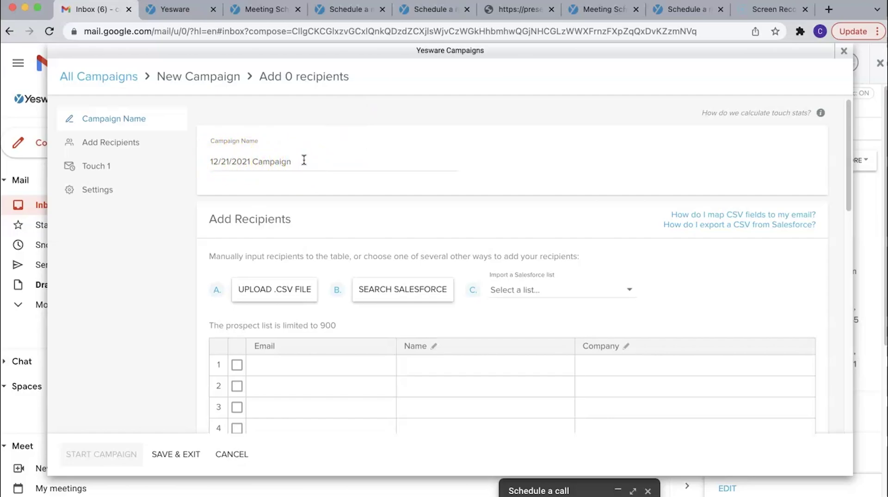
pyautogui.moveTo(304, 160); pyautogui.dragTo(200, 152)
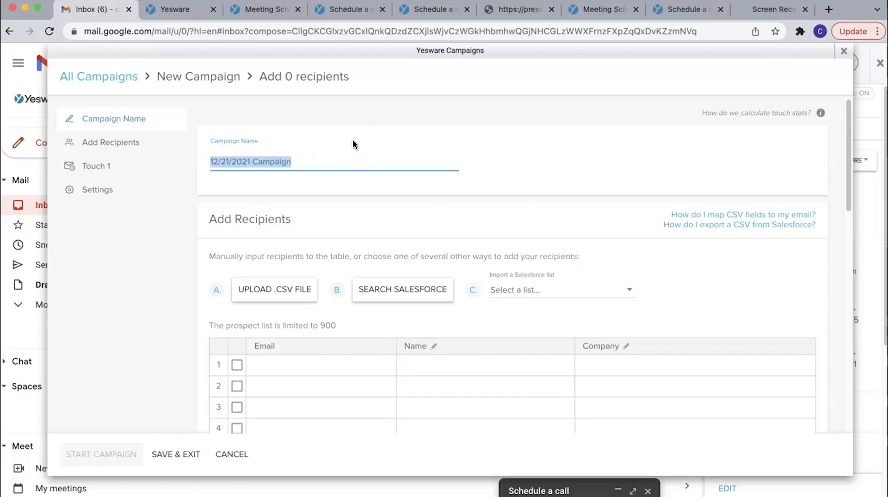
pyautogui.write('Holiday Outreach Campaign')
pyautogui.press('Tab')
pyautogui.press('Tab')
pyautogui.click(662, 294)
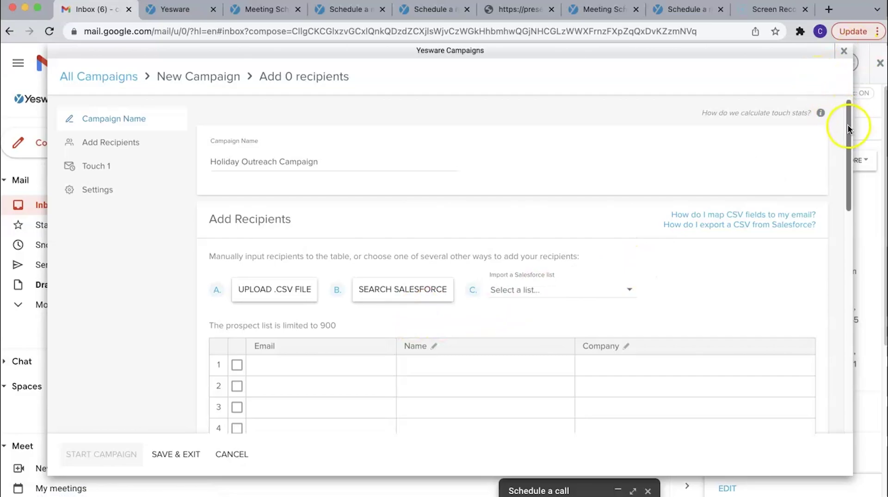
# Go past the recipients section to Touch 1, dismiss the meeting link tip and read the Manual Email touch description
pyautogui.moveTo(849, 126); pyautogui.dragTo(842, 160)
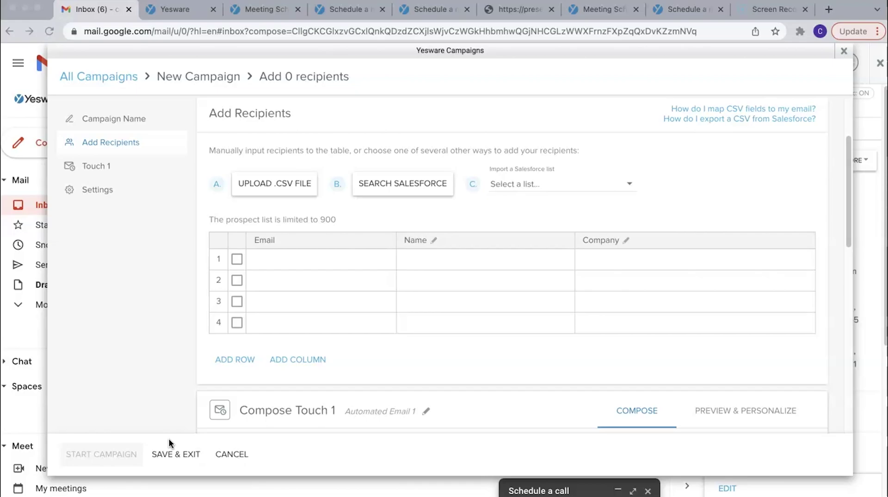
pyautogui.click(373, 203)
pyautogui.click(848, 171)
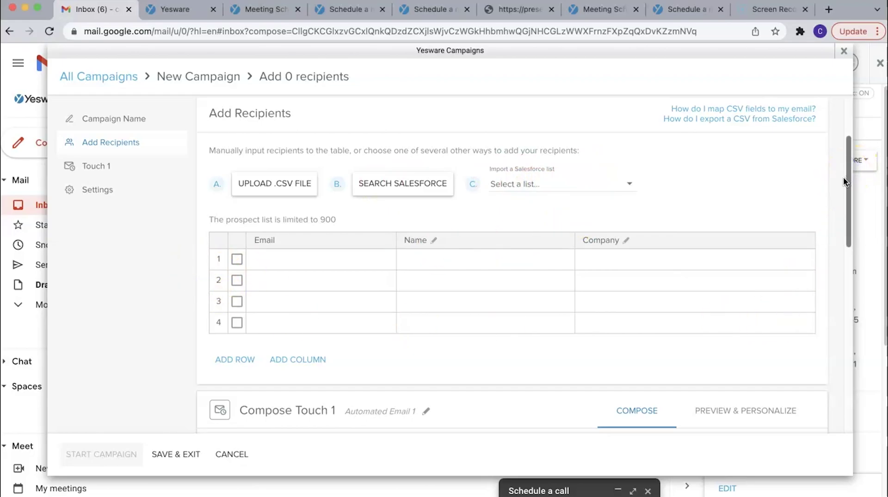
pyautogui.click(808, 180)
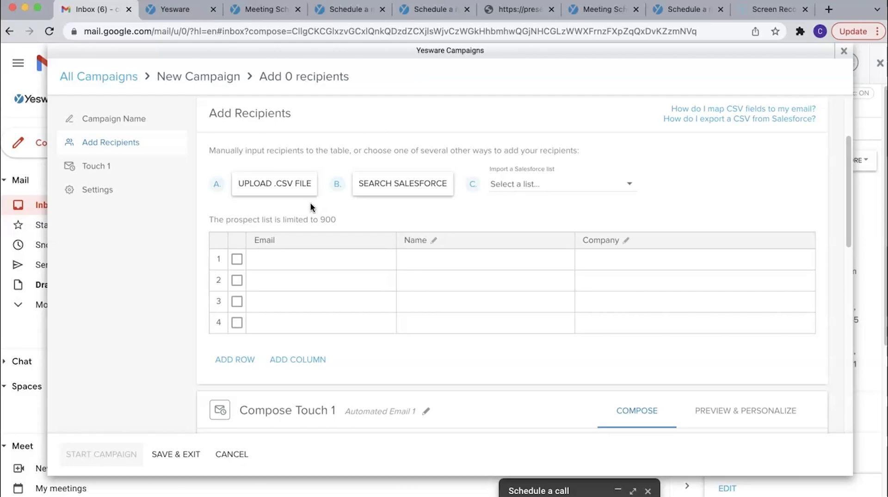
pyautogui.scroll(-4, 310, 204)
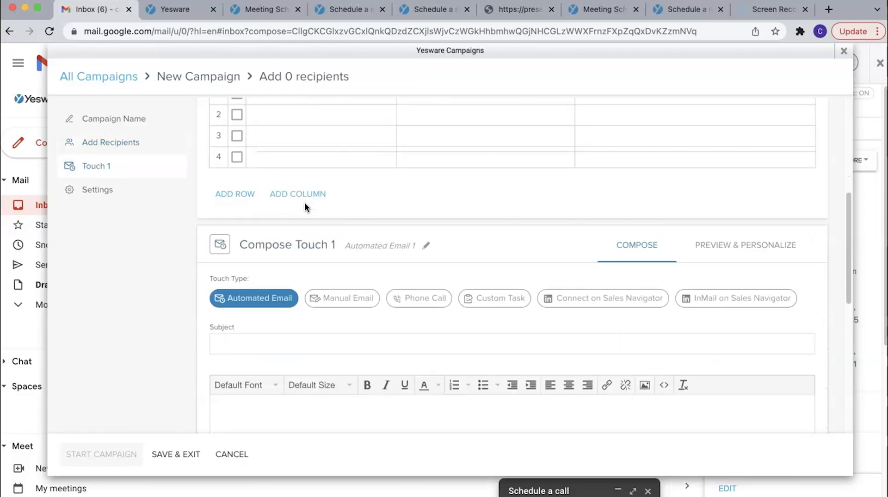
pyautogui.scroll(-3, 254, 208)
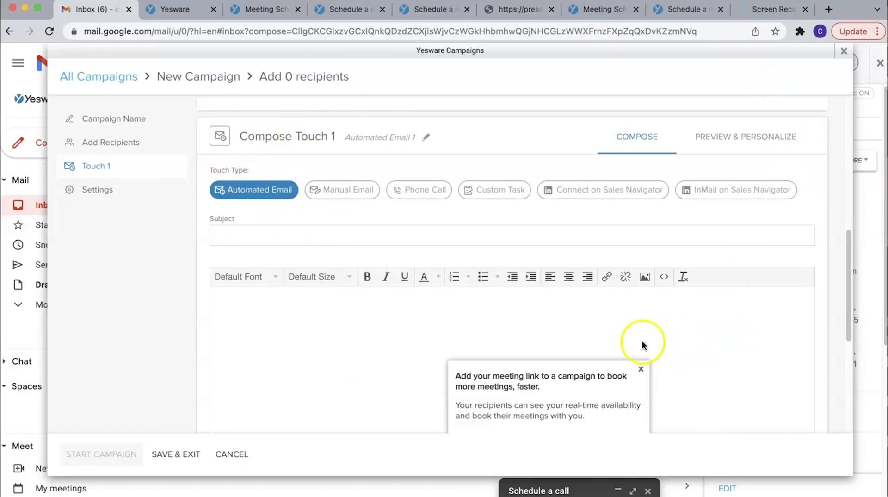
pyautogui.click(641, 369)
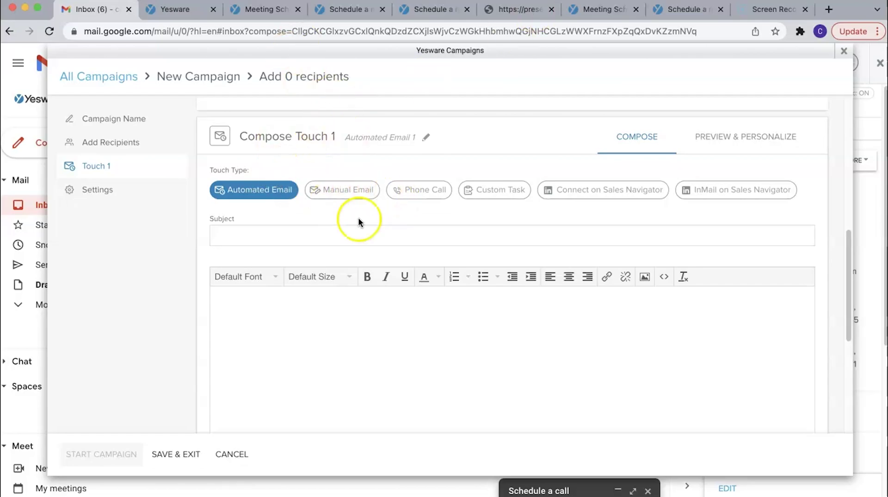
pyautogui.moveTo(341, 201)
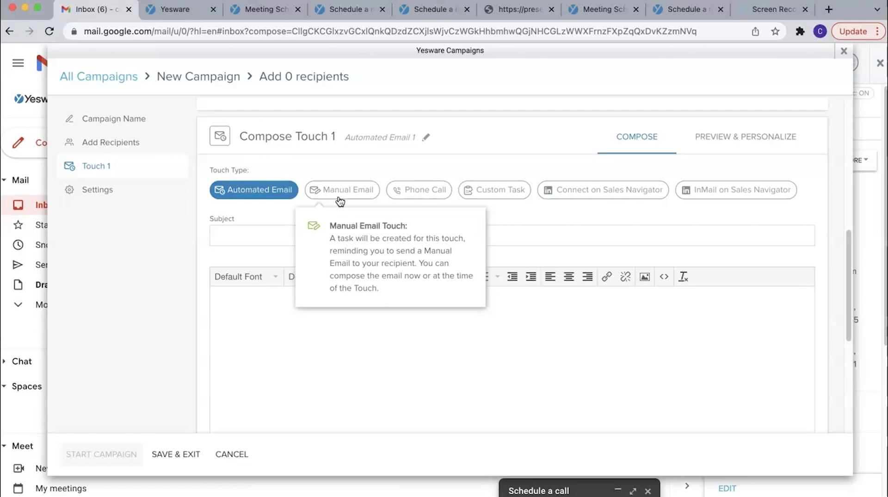
# Close the campaign builder and bring up the list of campaign tasks in the Yesware sidebar
pyautogui.click(844, 51)
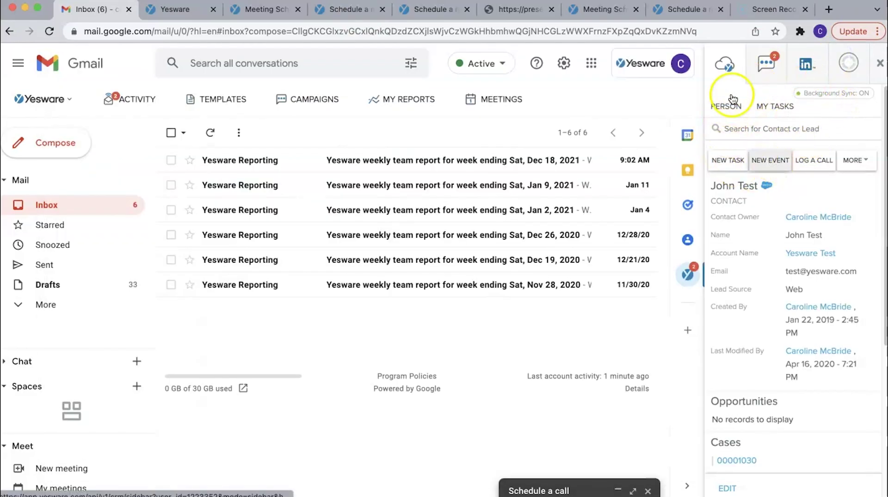
pyautogui.click(767, 57)
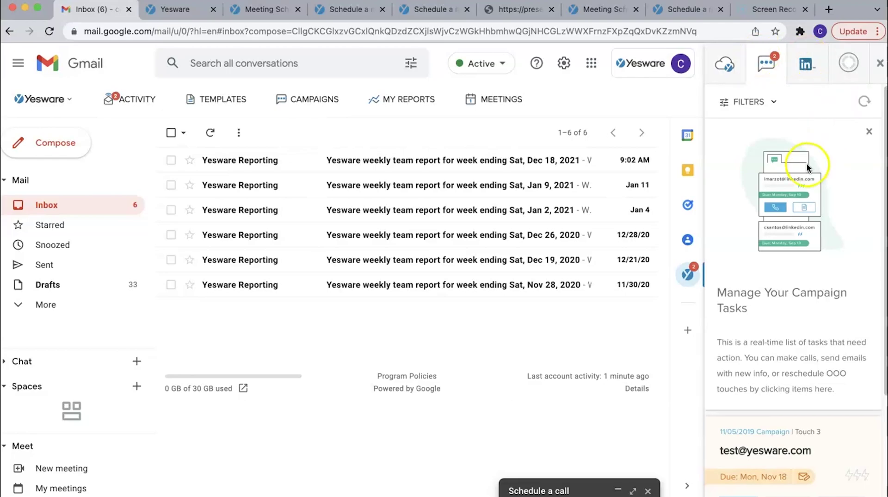
pyautogui.scroll(-2, 796, 170)
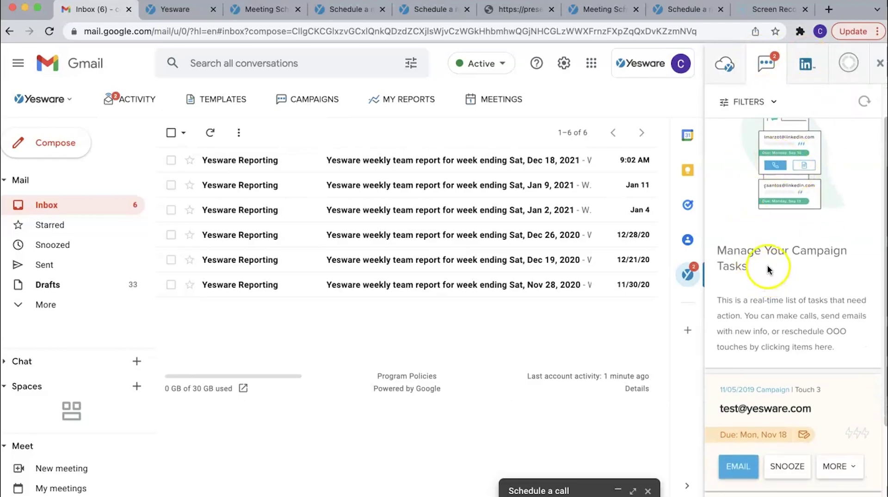
pyautogui.scroll(-3, 768, 199)
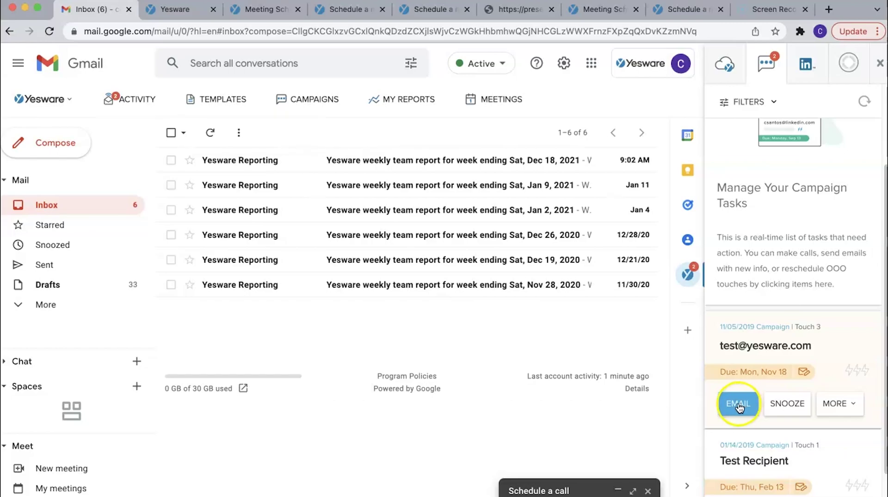
pyautogui.click(738, 408)
pyautogui.scroll(-2, 737, 408)
pyautogui.click(755, 273)
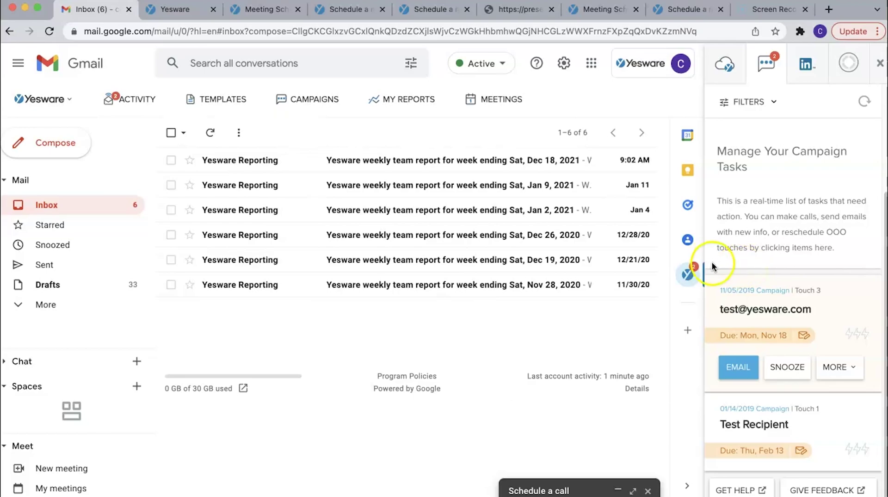
# Open the draft follow-up email for the Touch 3 task of the 11/05/2019 Campaign and review its text
pyautogui.click(731, 377)
pyautogui.click(738, 366)
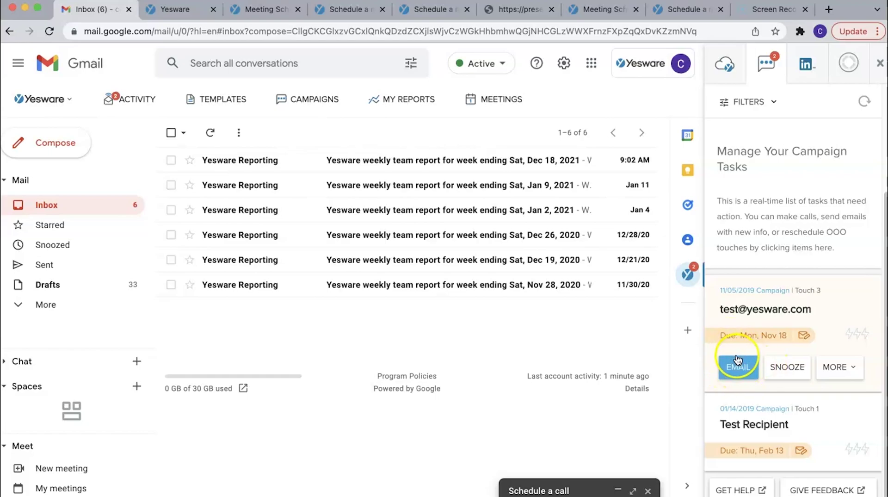
pyautogui.click(736, 368)
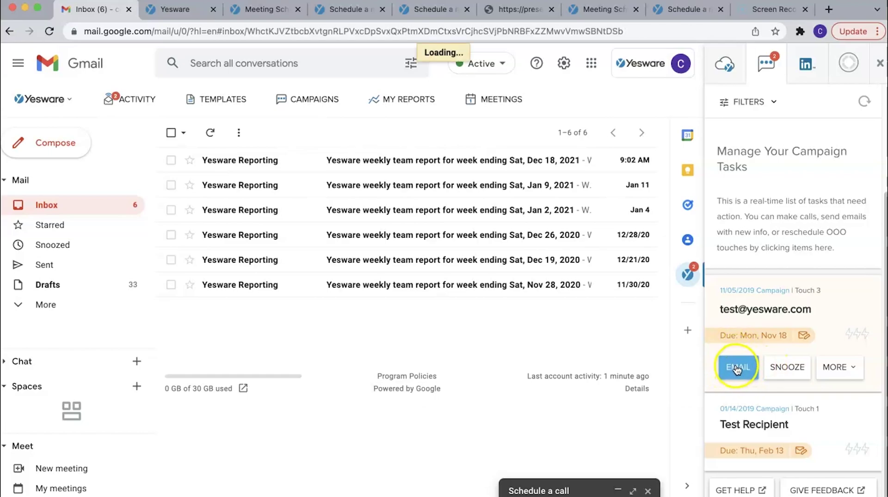
pyautogui.click(565, 374)
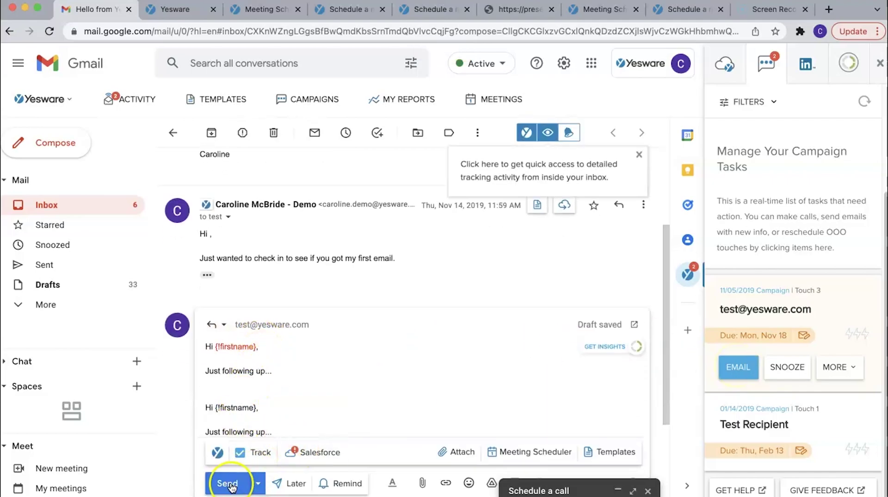
pyautogui.click(270, 377)
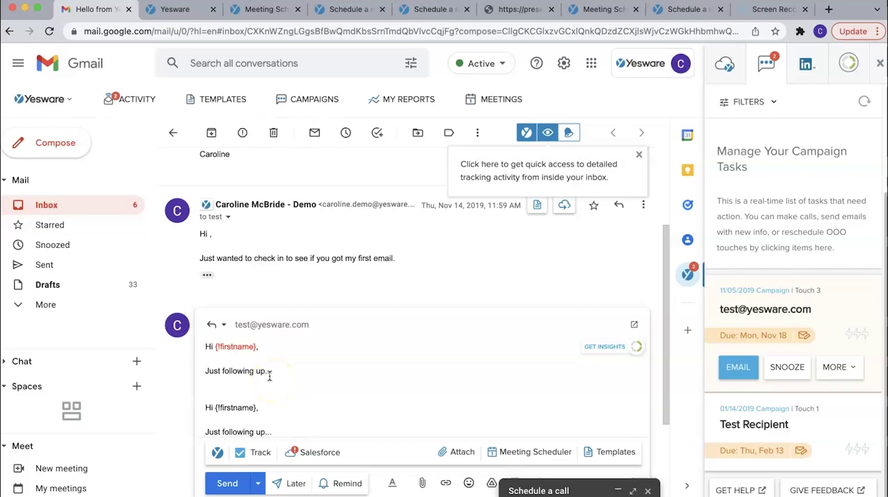
# Return to the new campaign and read the descriptions of the Phone Call and Custom Task touch types
pyautogui.click(324, 99)
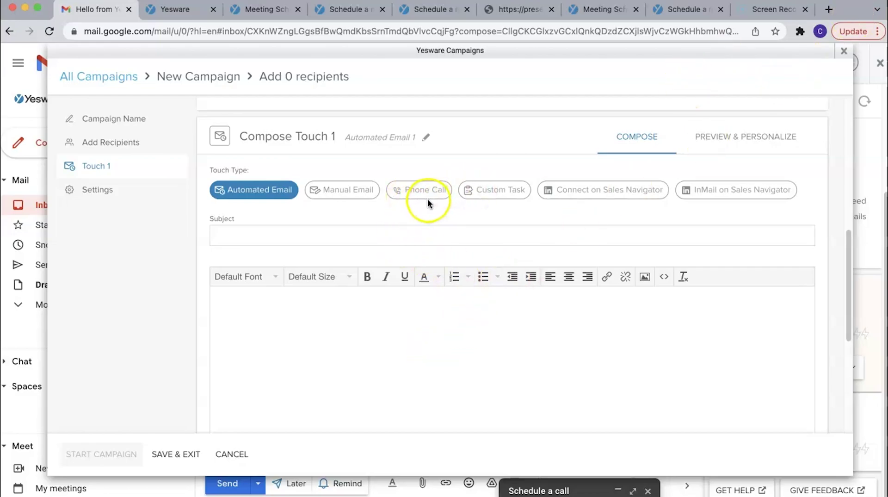
pyautogui.moveTo(438, 200)
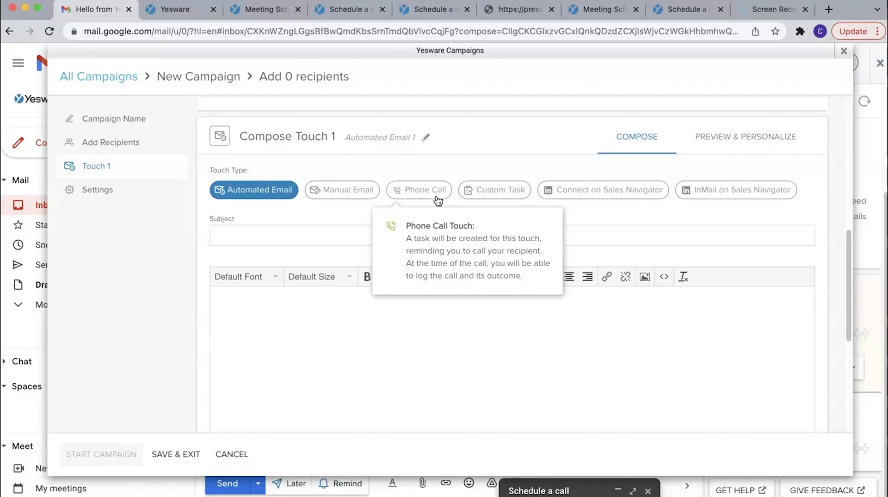
pyautogui.moveTo(484, 194)
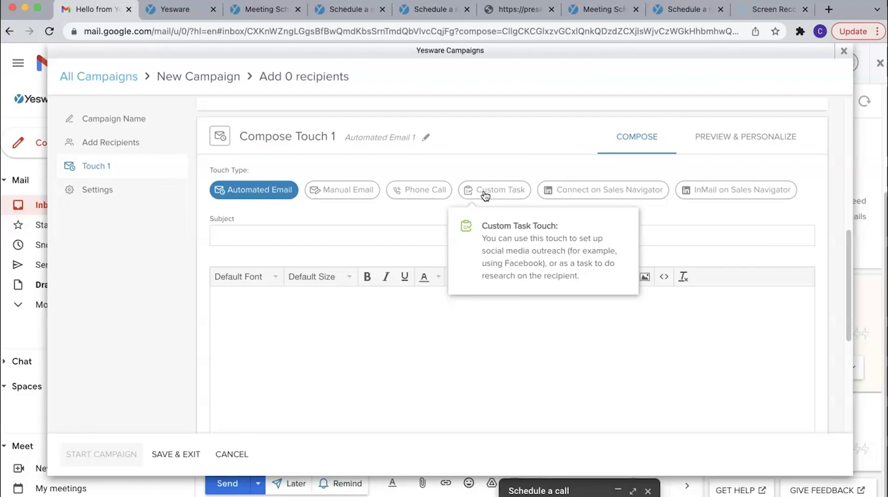
# Set the Touch 1 type to Connect on Sales Navigator after comparing it with InMail on Sales Navigator
pyautogui.click(601, 199)
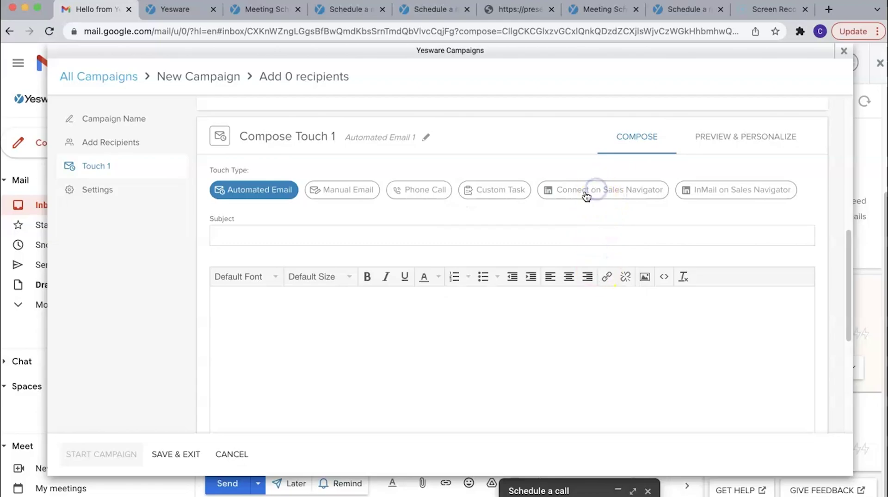
pyautogui.click(596, 191)
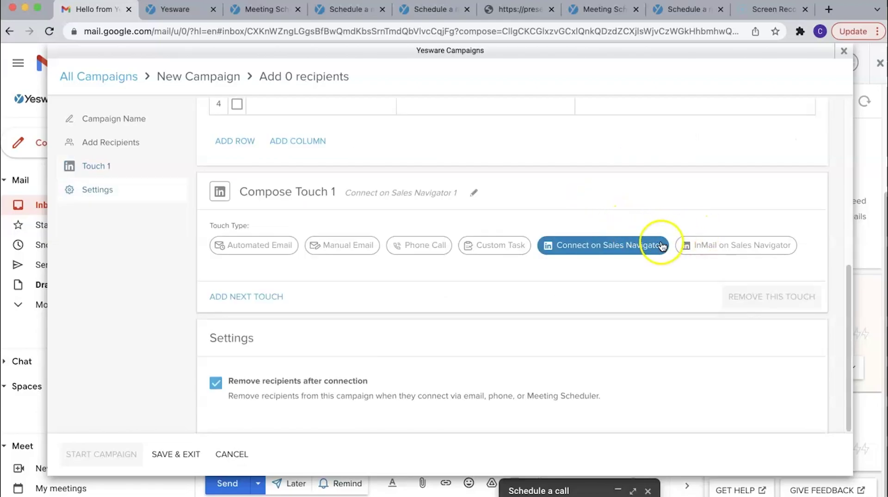
pyautogui.click(712, 245)
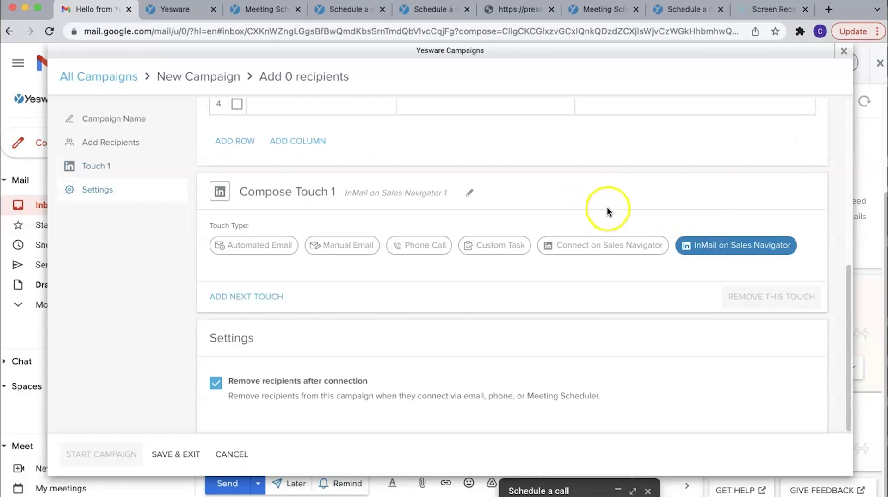
pyautogui.click(620, 246)
pyautogui.moveTo(652, 247)
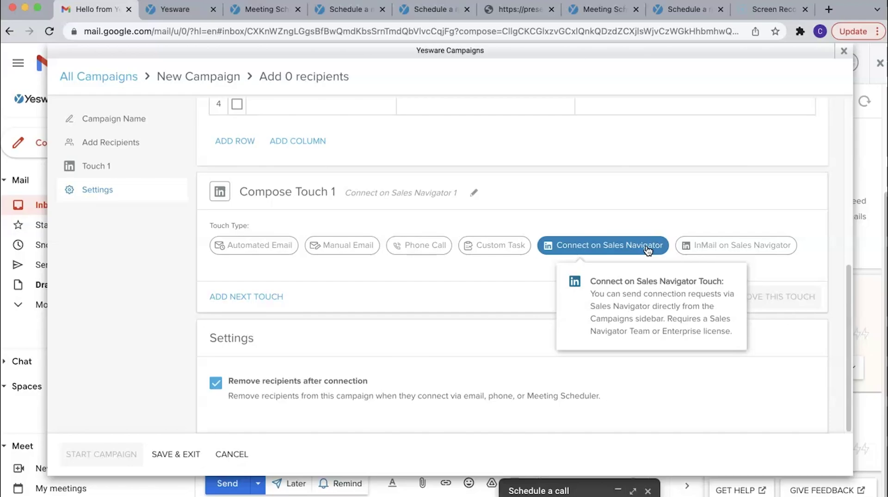
# Set the Touch 1 type to Automated Email and return to the recipient table
pyautogui.click(259, 245)
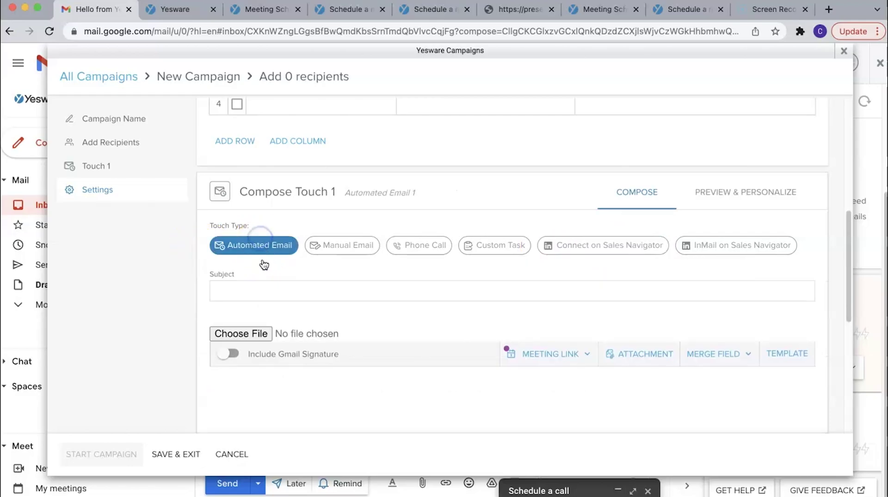
pyautogui.scroll(4, 515, 302)
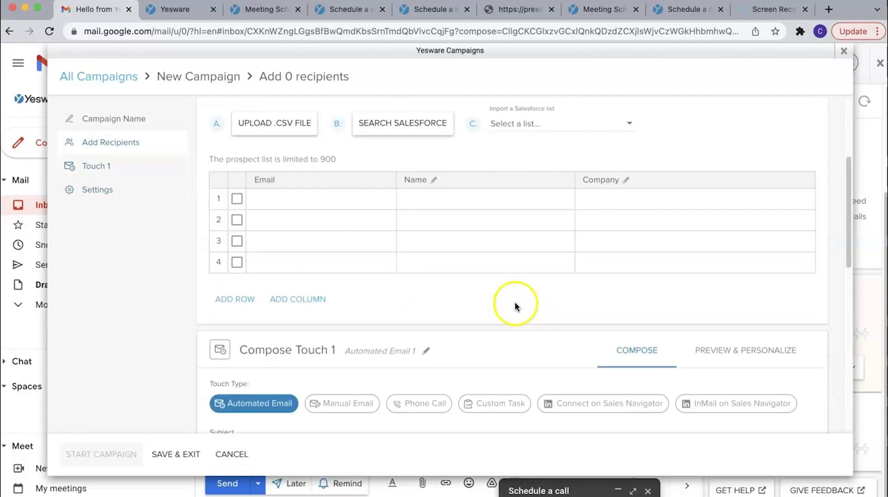
pyautogui.scroll(3, 515, 301)
pyautogui.scroll(-3, 367, 293)
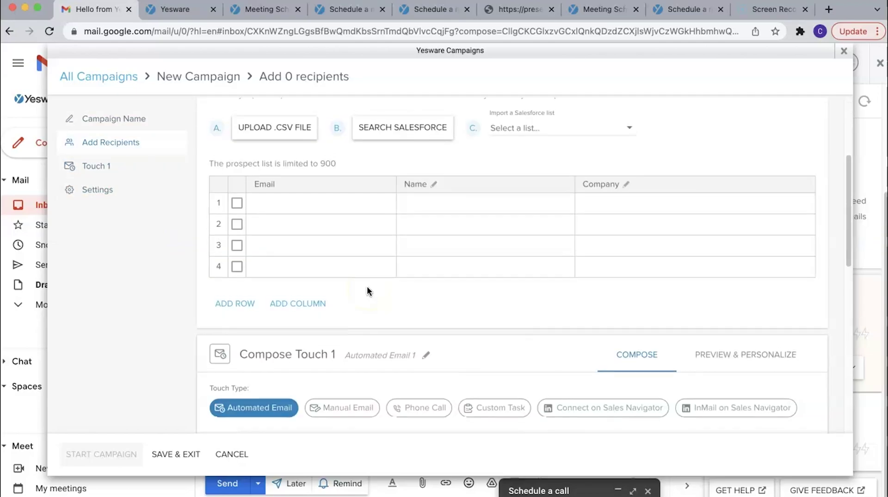
pyautogui.scroll(1, 368, 291)
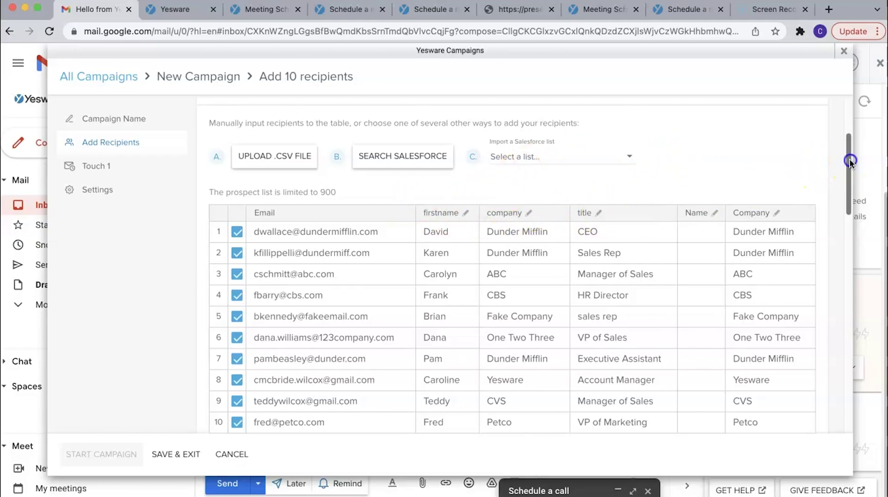
# Enter "Happy Holidays" as the subject of the Touch 1 email
pyautogui.moveTo(848, 163); pyautogui.dragTo(851, 262)
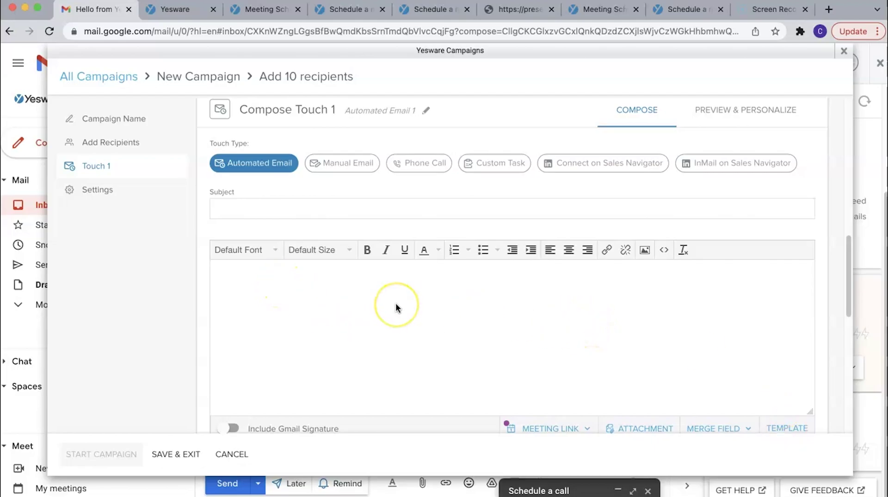
pyautogui.click(326, 216)
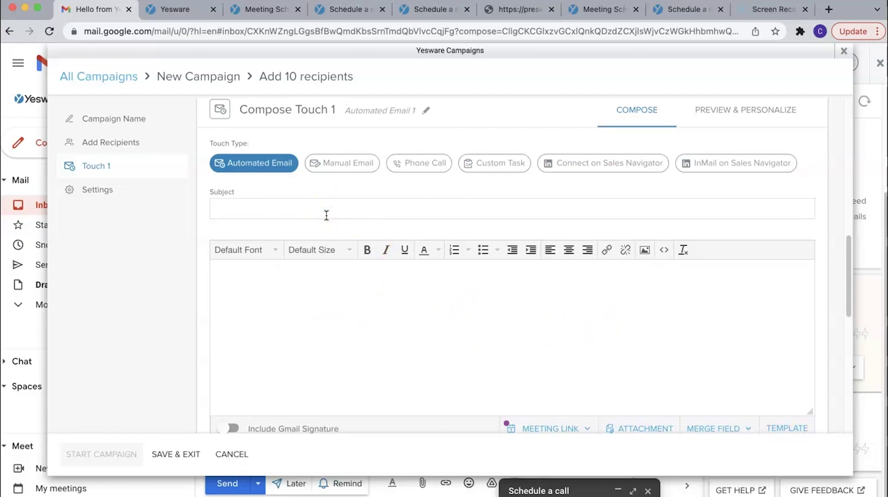
pyautogui.write('Happy Ho')
pyautogui.write('liday')
pyautogui.write('s')
# Open the Touch 1 message with the greeting "Hi {!firstname},", using the firstname merge field in place of a generic "there"
pyautogui.write('Hi ')
pyautogui.write('there')
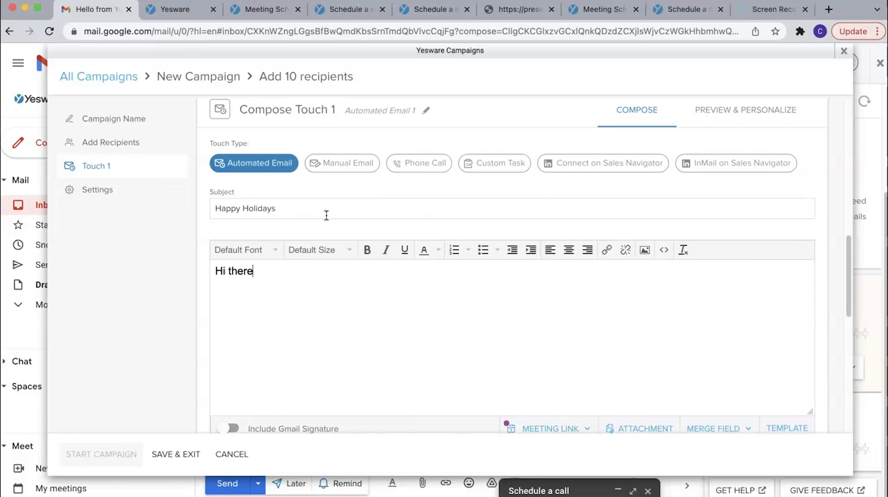
pyautogui.press('BackSpace')
pyautogui.press('BackSpace')
pyautogui.press('BackSpace')
pyautogui.press('BackSpace')
pyautogui.press('BackSpace')
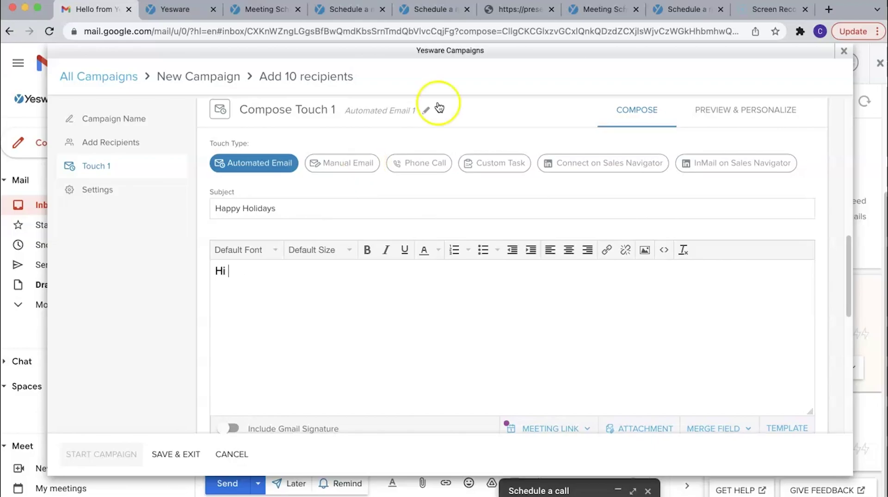
pyautogui.click(736, 429)
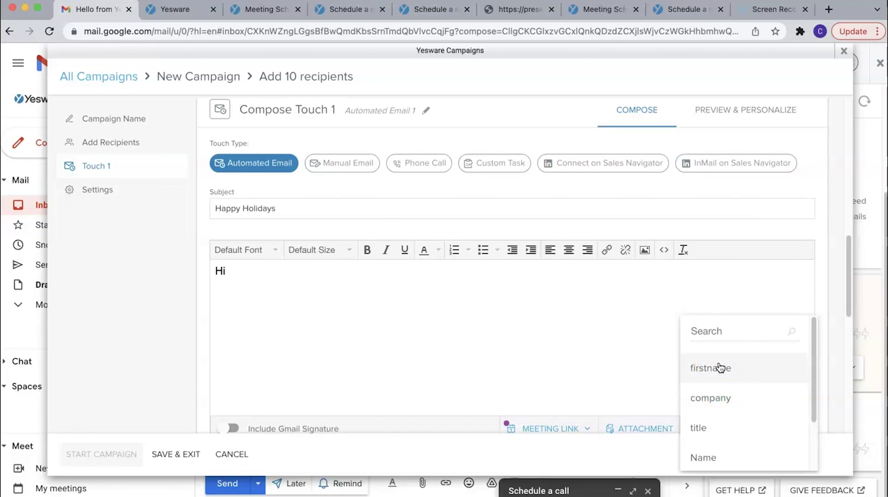
pyautogui.click(714, 378)
pyautogui.click(702, 365)
pyautogui.write(',')
pyautogui.press('Return')
pyautogui.press('Return')
# Write "Happy Holidays to you and the team at {!company}!" using the company merge field, and add the line "Let's connect after the Holidays."
pyautogui.write('Happy Holidays')
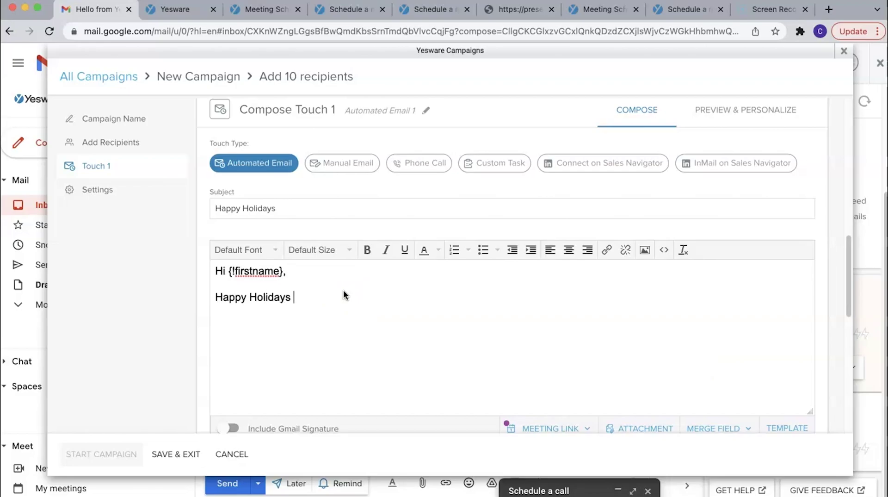
pyautogui.write('to you and the team at')
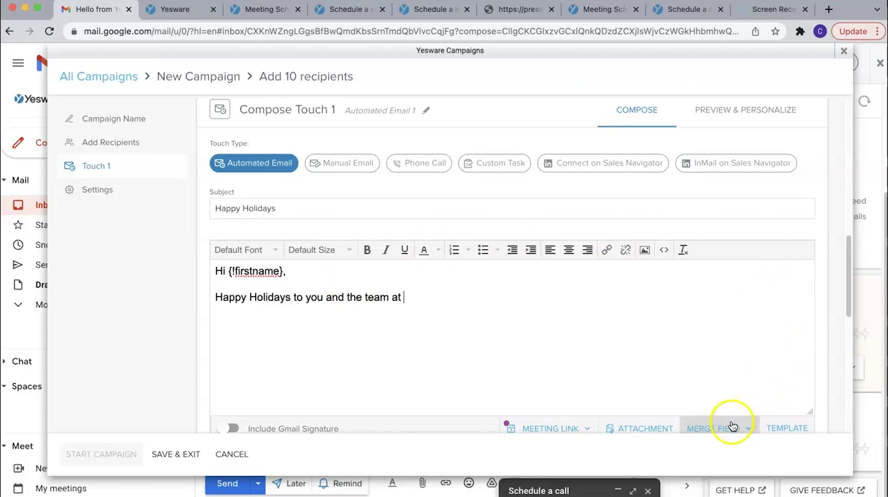
pyautogui.click(732, 426)
pyautogui.click(728, 401)
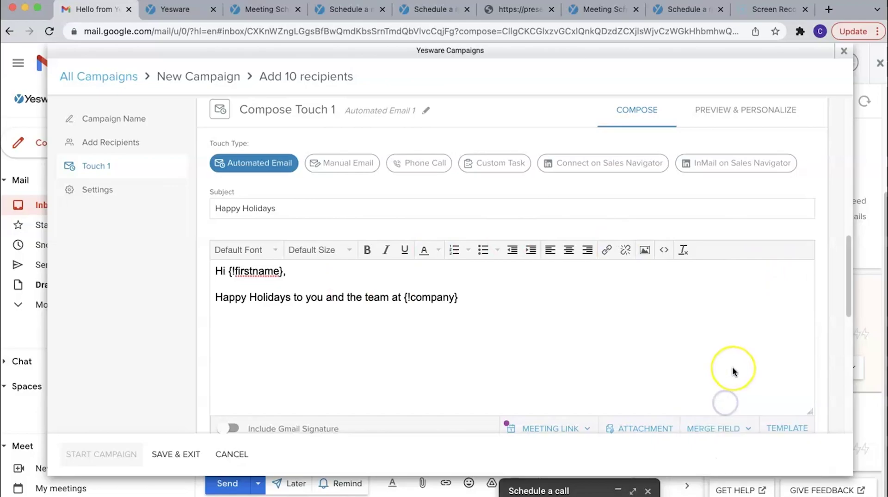
pyautogui.write('!')
pyautogui.press('Return')
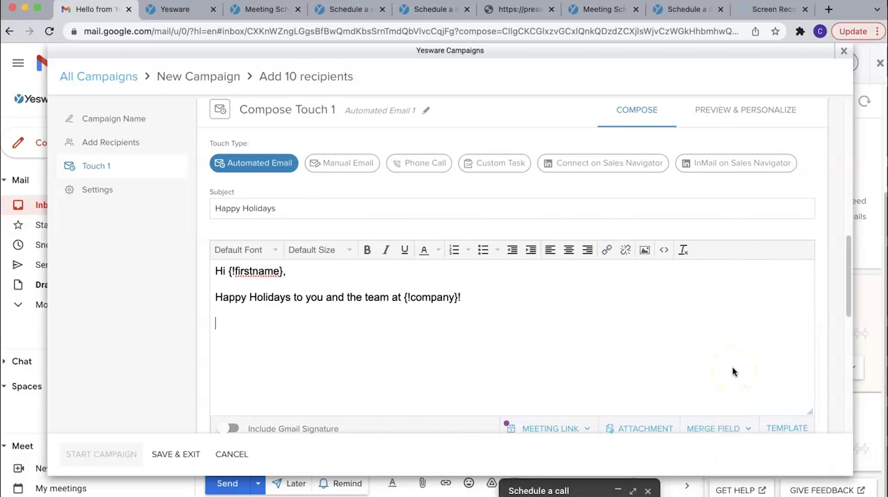
pyautogui.write("Let's connect after the ")
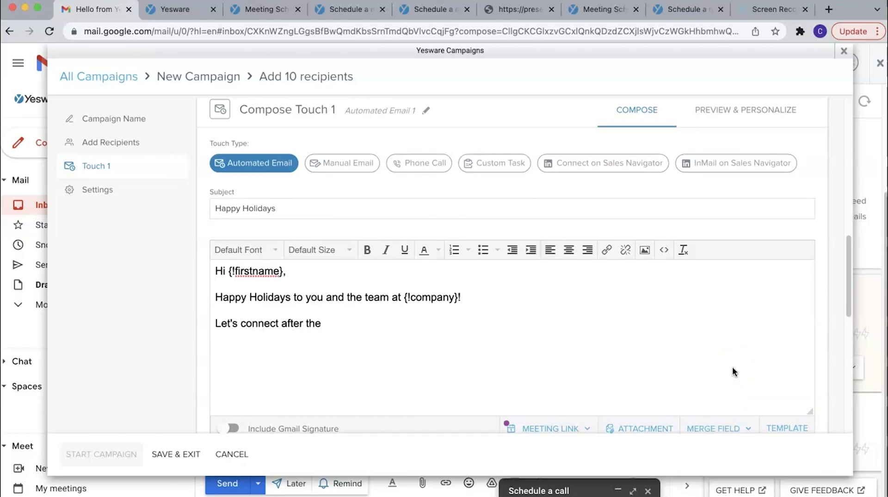
pyautogui.write('Holidays.')
# Insert the My Calendar Link meeting link below the Touch 1 text and include the Gmail signature
pyautogui.moveTo(781, 331)
pyautogui.mouseDown()
pyautogui.moveTo(851, 313)
pyautogui.moveTo(843, 309)
pyautogui.mouseUp()
pyautogui.scroll(-1, 842, 309)
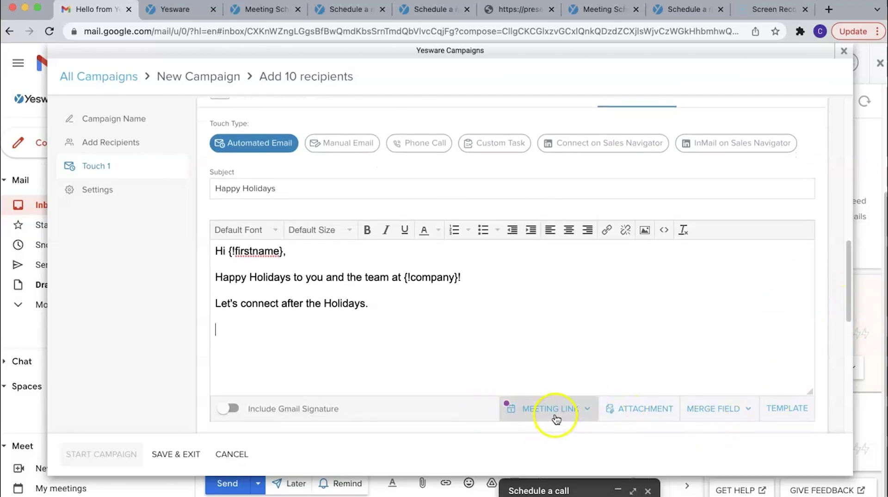
pyautogui.click(540, 412)
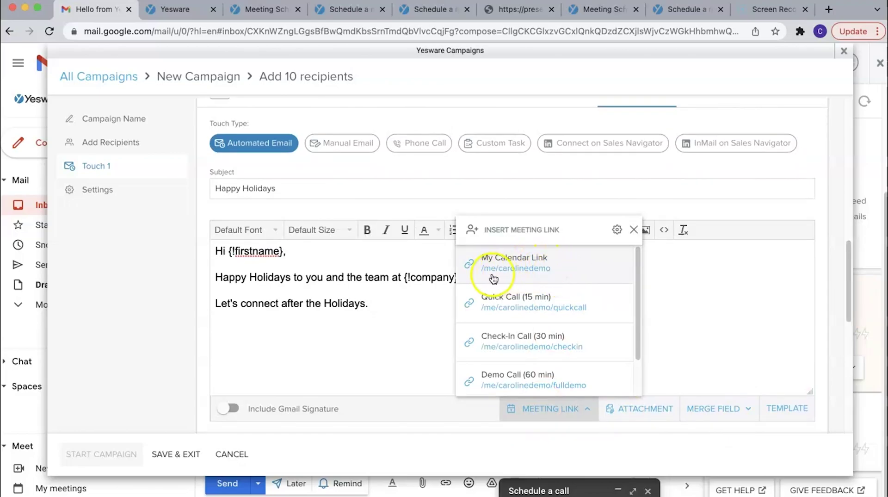
pyautogui.click(515, 271)
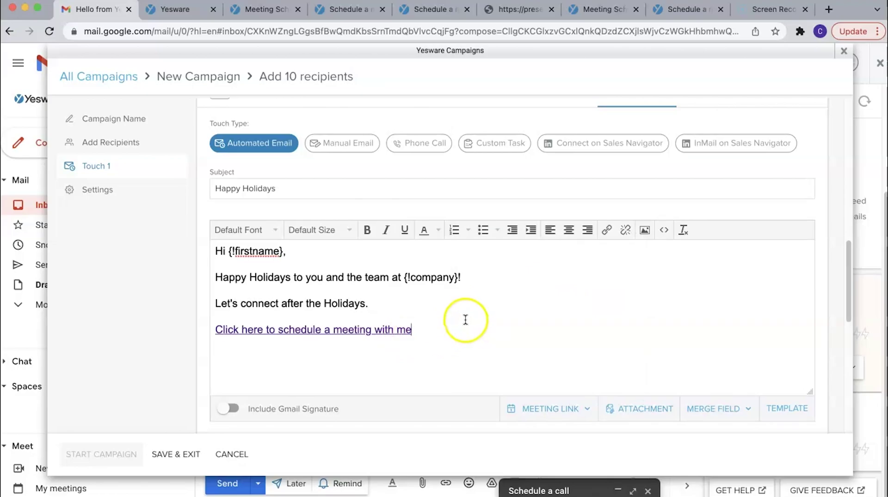
pyautogui.click(386, 342)
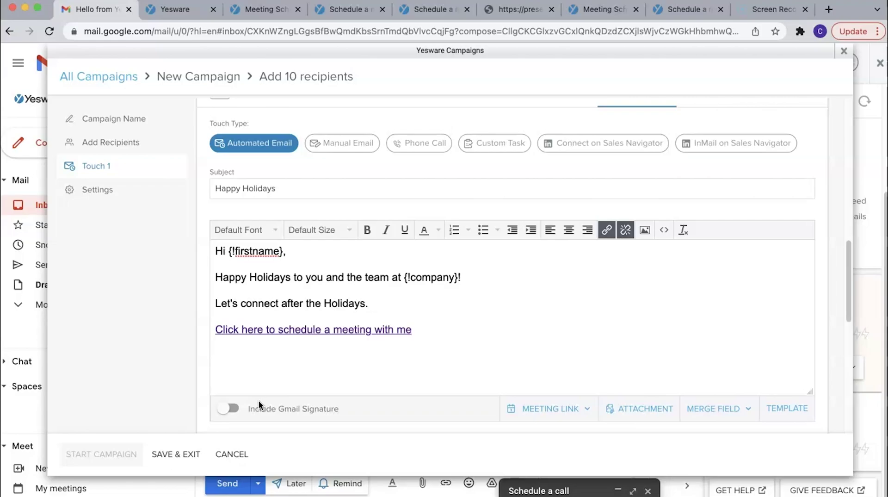
pyautogui.click(226, 407)
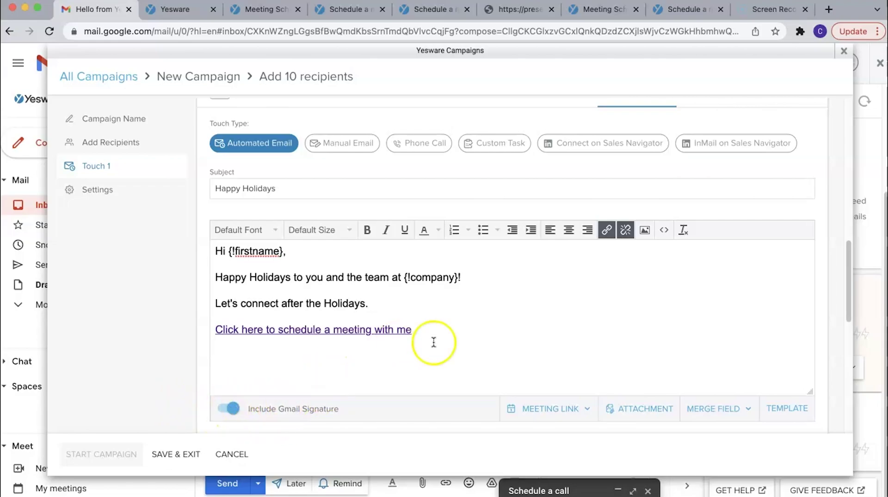
# Schedule Touch 1 to be sent tomorrow, December 22, at 9:00am (EST)
pyautogui.scroll(-1, 518, 347)
pyautogui.scroll(-3, 504, 347)
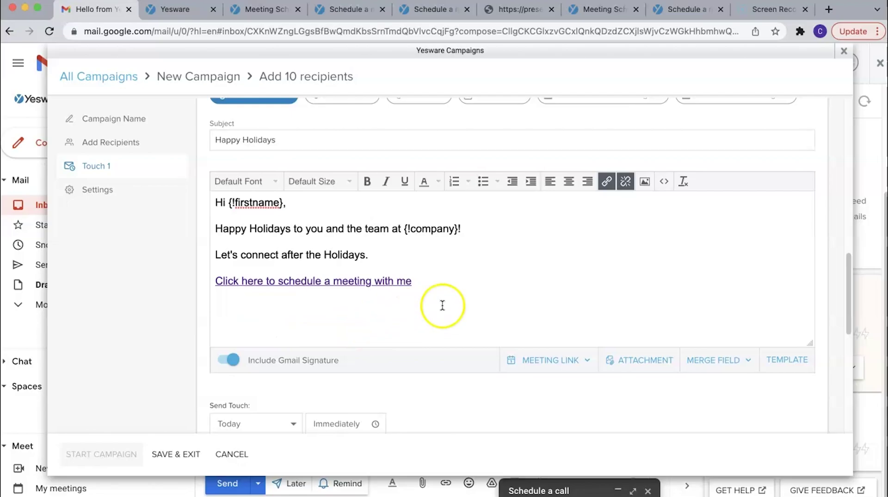
pyautogui.click(526, 306)
pyautogui.scroll(-3, 526, 306)
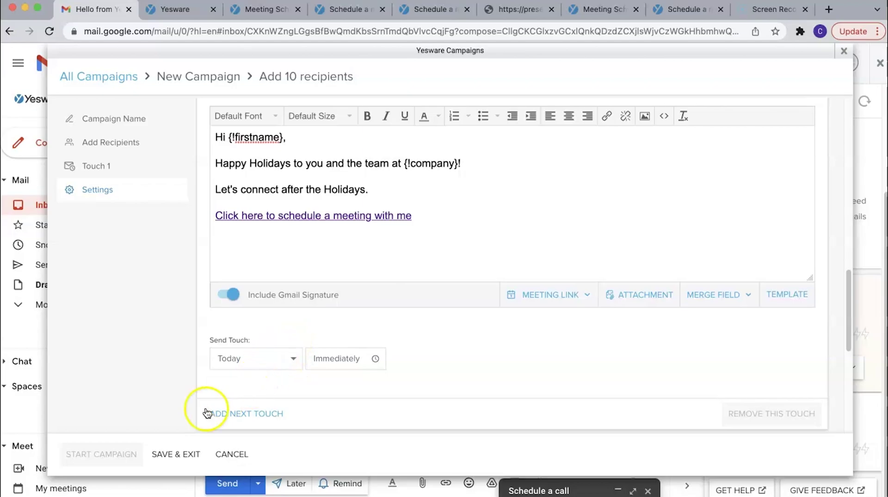
pyautogui.click(281, 362)
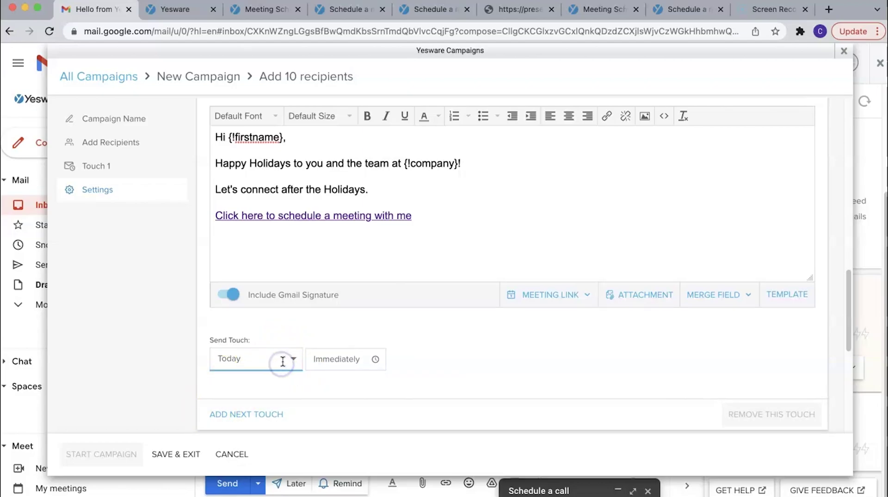
pyautogui.click(291, 361)
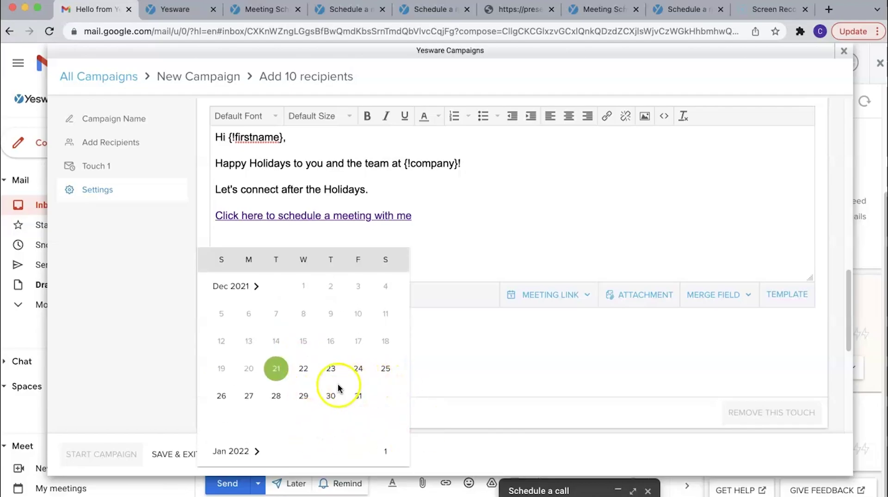
pyautogui.click(302, 370)
pyautogui.click(373, 359)
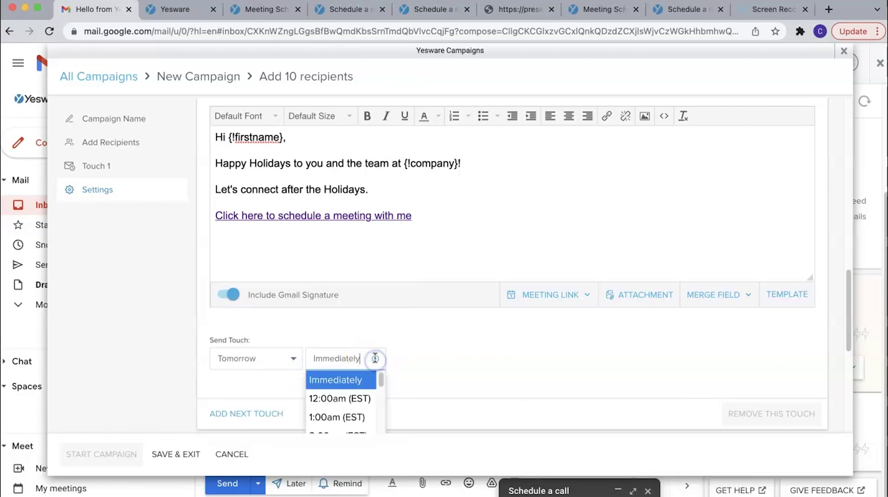
pyautogui.moveTo(381, 370); pyautogui.dragTo(383, 401)
pyautogui.click(357, 416)
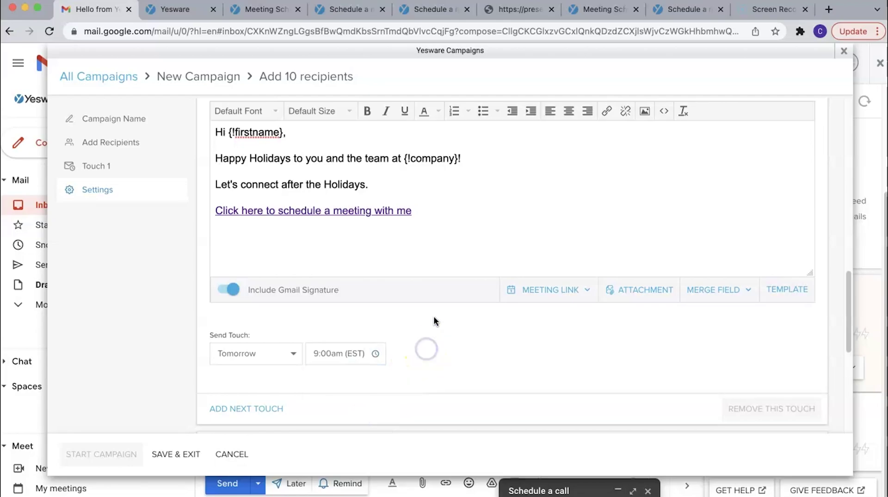
# Look over the campaign's connection, tracking and BCC settings, and add a second touch after Touch 1
pyautogui.scroll(-5, 434, 313)
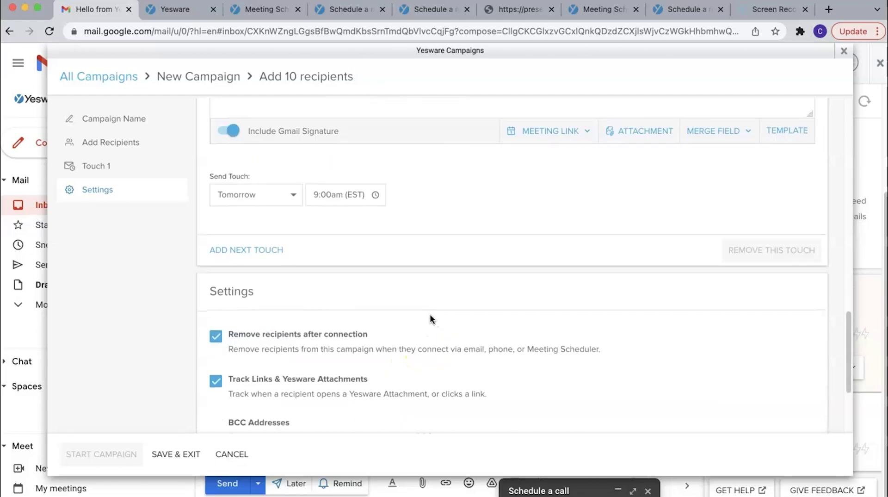
pyautogui.scroll(-5, 418, 315)
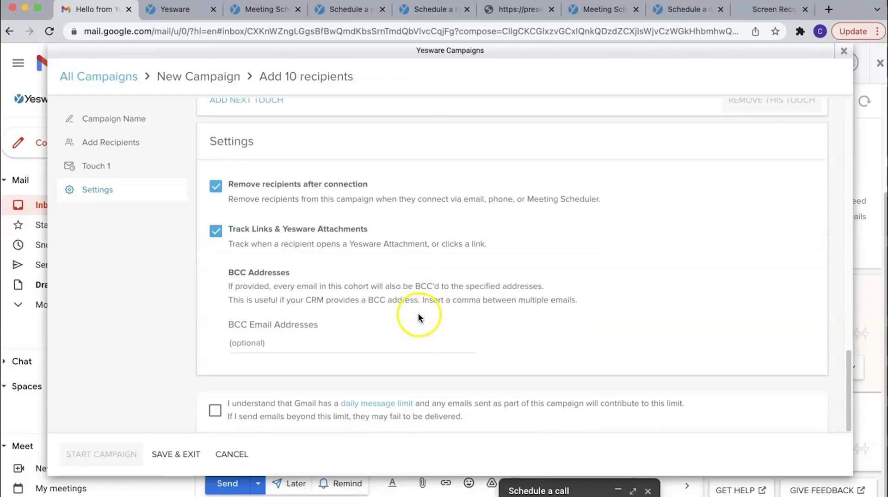
pyautogui.scroll(5, 416, 288)
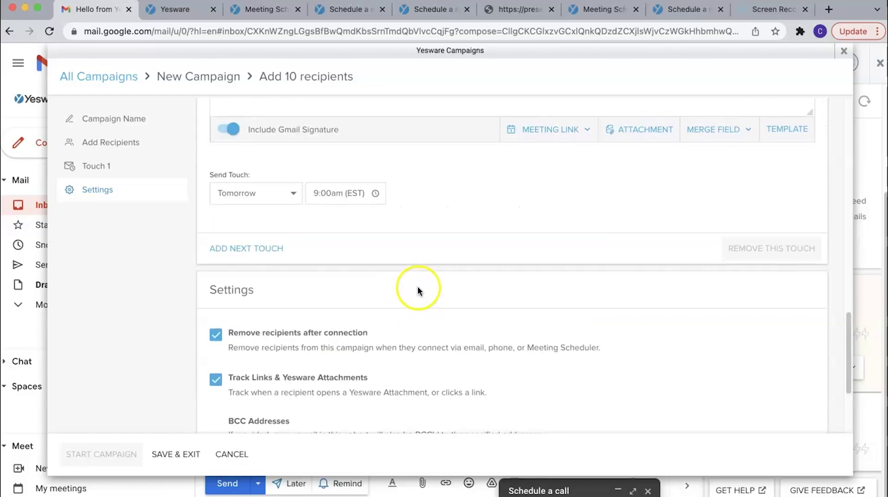
pyautogui.scroll(4, 416, 288)
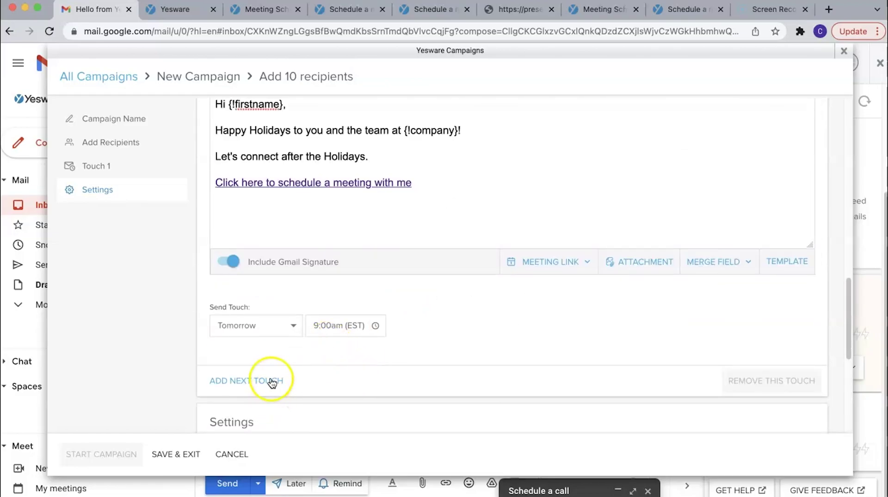
pyautogui.click(253, 382)
pyautogui.scroll(-1, 461, 252)
pyautogui.scroll(-3, 461, 252)
pyautogui.scroll(-3, 460, 252)
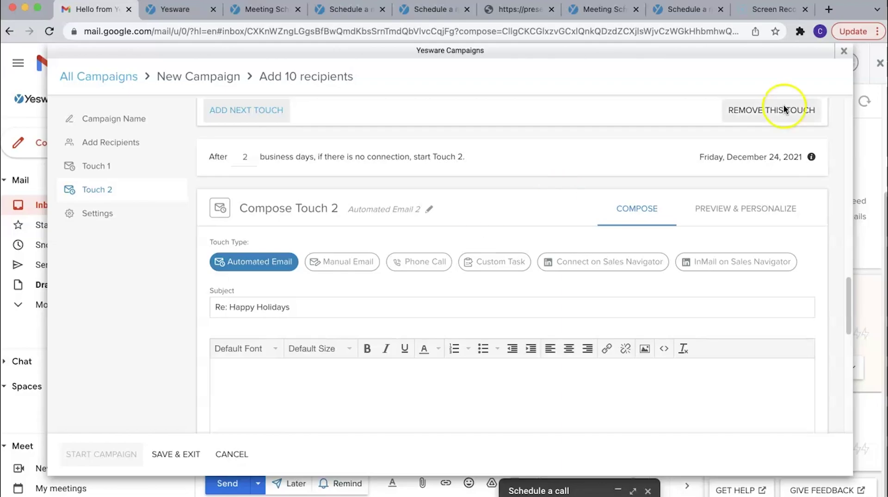
# Start the Touch 2 message with the greeting "Hi {!firstname}," using the firstname merge field, keeping the subject "Re: Happy Holidays"
pyautogui.scroll(-3, 333, 413)
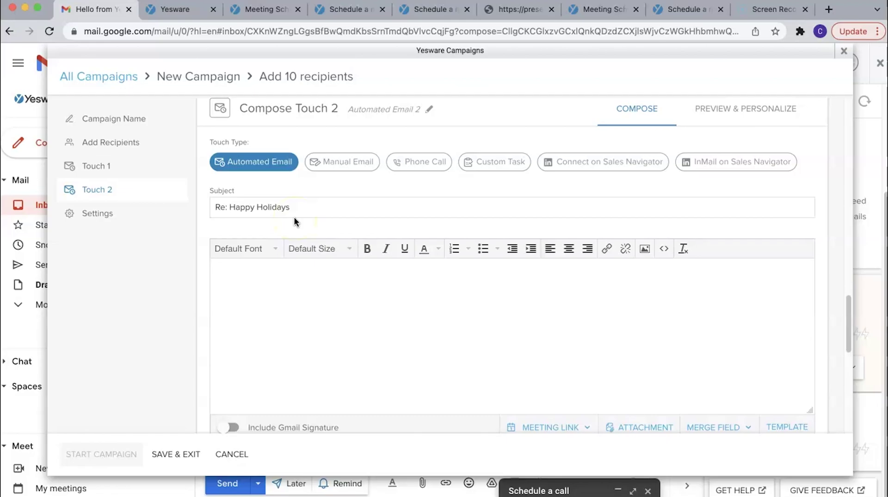
pyautogui.moveTo(334, 206); pyautogui.dragTo(150, 211)
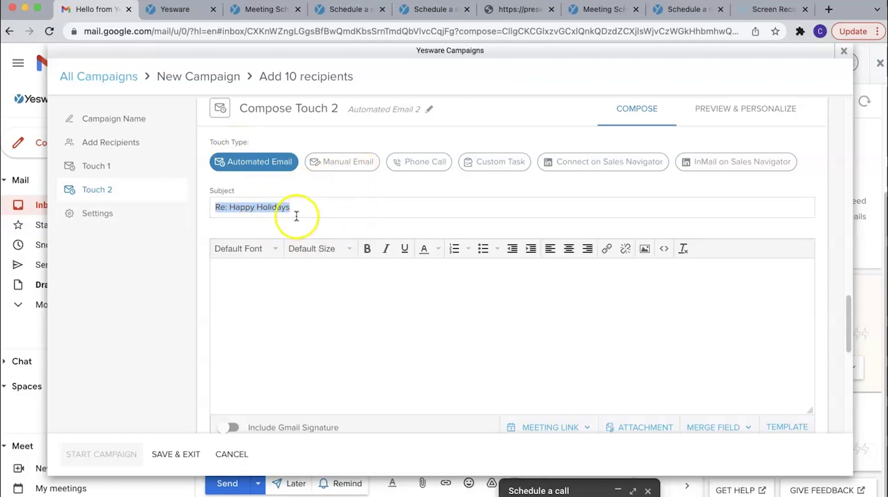
pyautogui.click(294, 301)
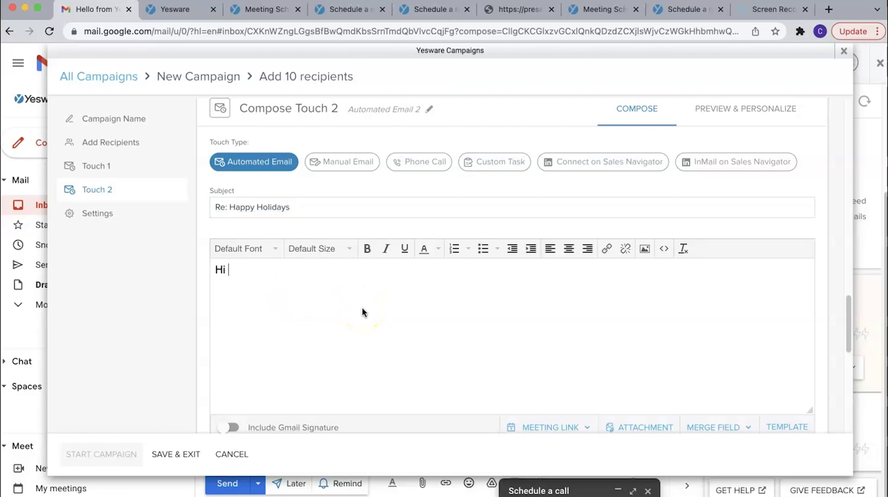
pyautogui.scroll(-1, 255, 287)
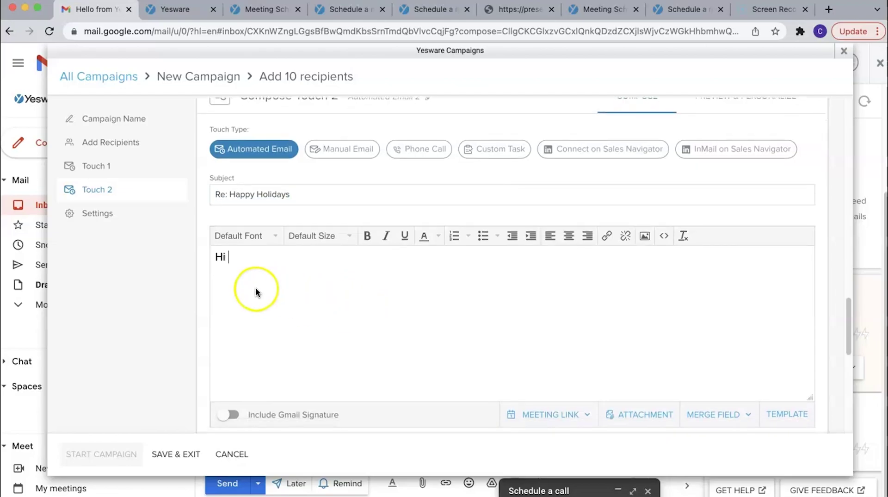
pyautogui.click(713, 415)
pyautogui.click(715, 369)
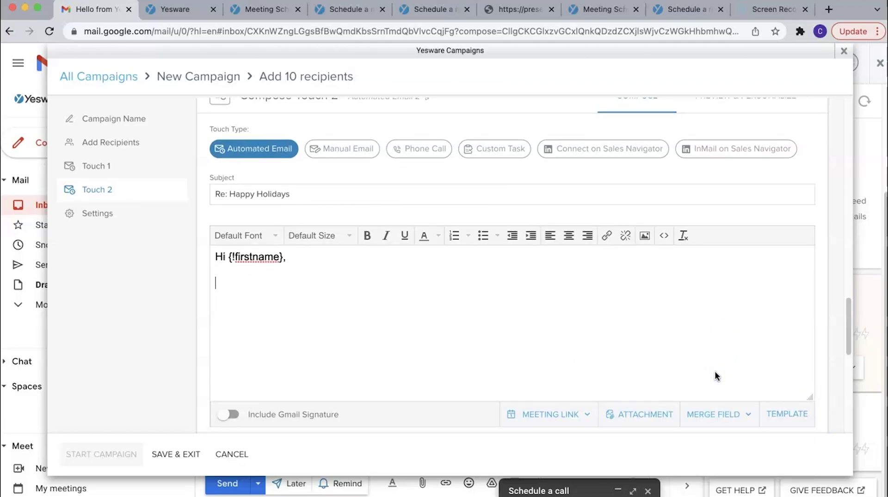
# Complete the Touch 2 message with the body text "Follow email." and check its start delay and send time
pyautogui.write('Follow email.')
pyautogui.click(715, 370)
pyautogui.scroll(5, 712, 307)
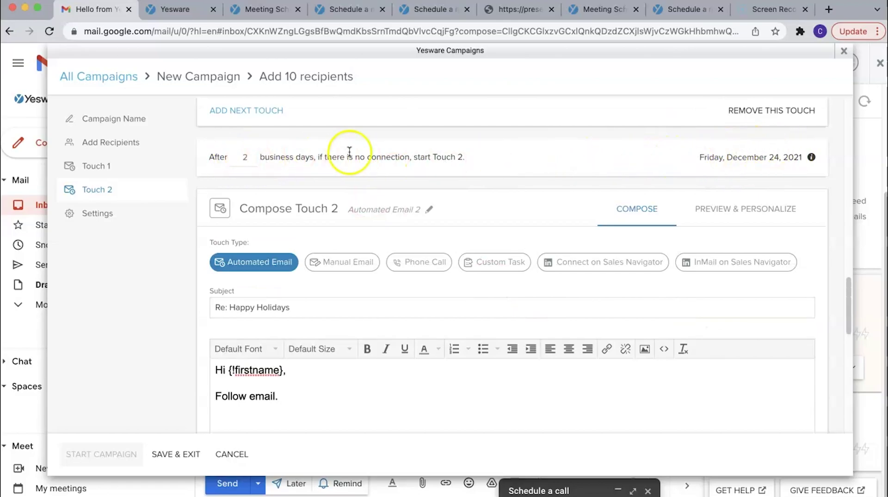
pyautogui.scroll(-5, 553, 210)
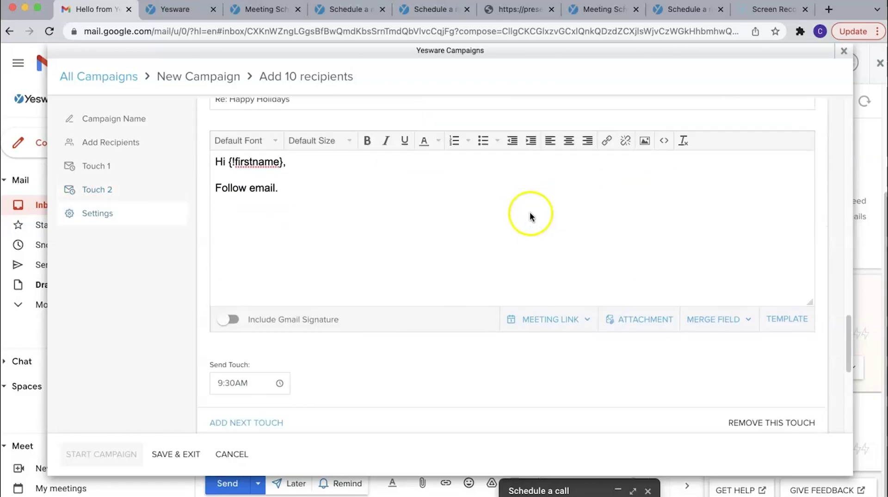
pyautogui.scroll(-1, 363, 318)
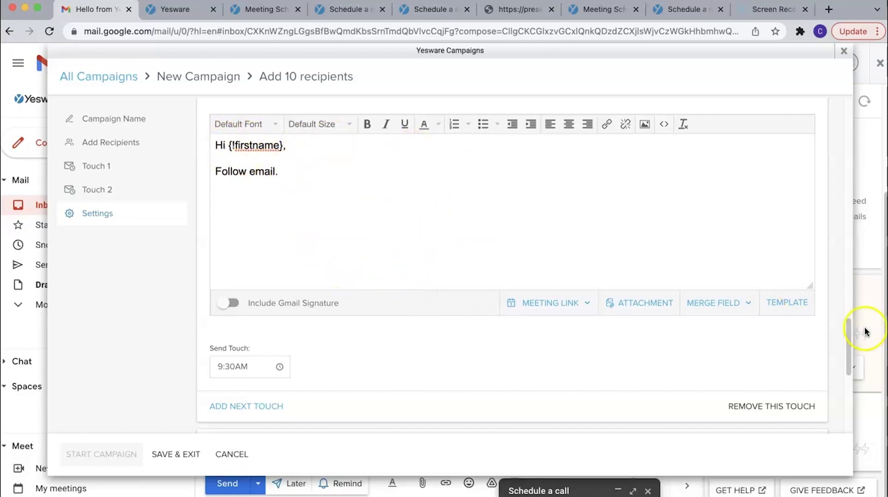
# Preview Touch 1 for the first recipient in the list and make that recipient's message editable
pyautogui.moveTo(849, 351); pyautogui.dragTo(847, 216)
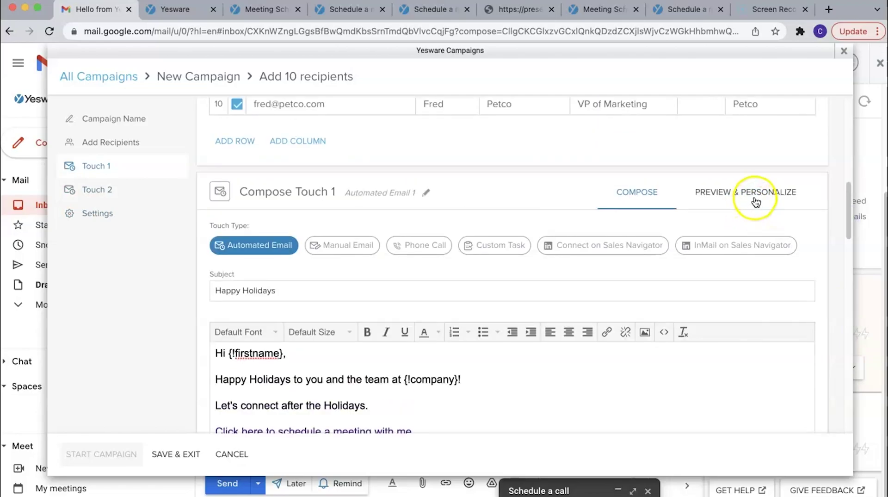
pyautogui.click(740, 195)
pyautogui.moveTo(844, 217); pyautogui.dragTo(847, 239)
pyautogui.click(280, 168)
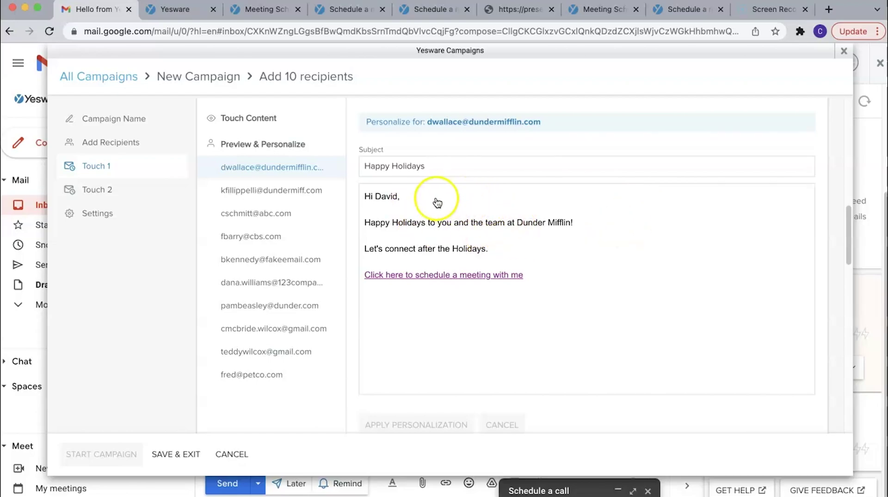
pyautogui.click(471, 200)
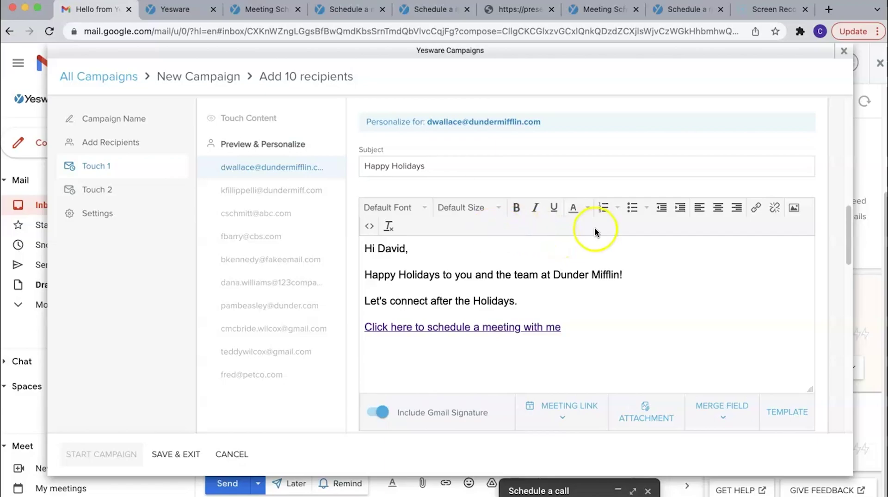
# Add the line "Congratulations on your recent promotion!" below the holiday greeting in the first recipient's Touch 1 email and apply the personalization
pyautogui.click(644, 275)
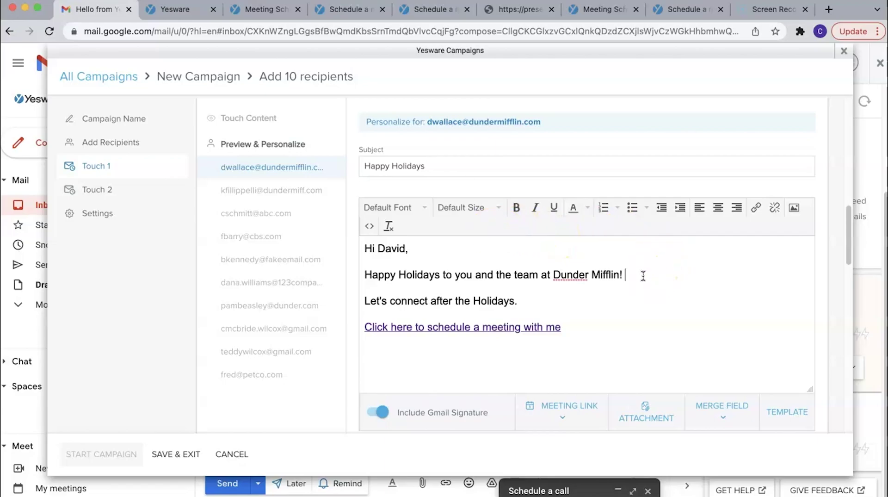
pyautogui.press('Return')
pyautogui.press('Return')
pyautogui.write('Congratulations on your recent promotion!')
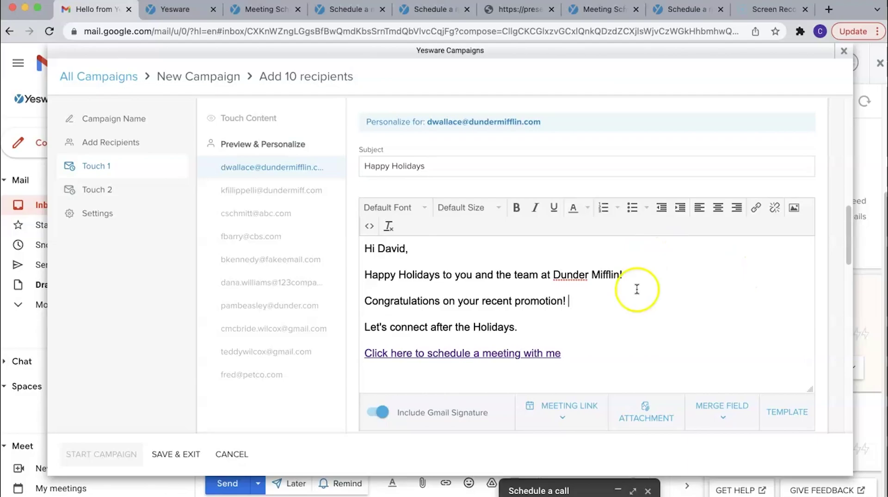
pyautogui.scroll(-3, 639, 287)
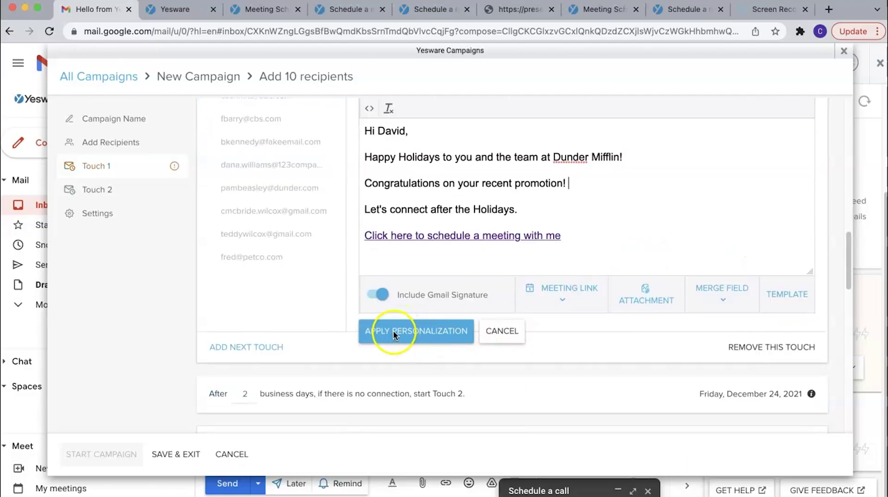
pyautogui.click(394, 333)
pyautogui.click(394, 331)
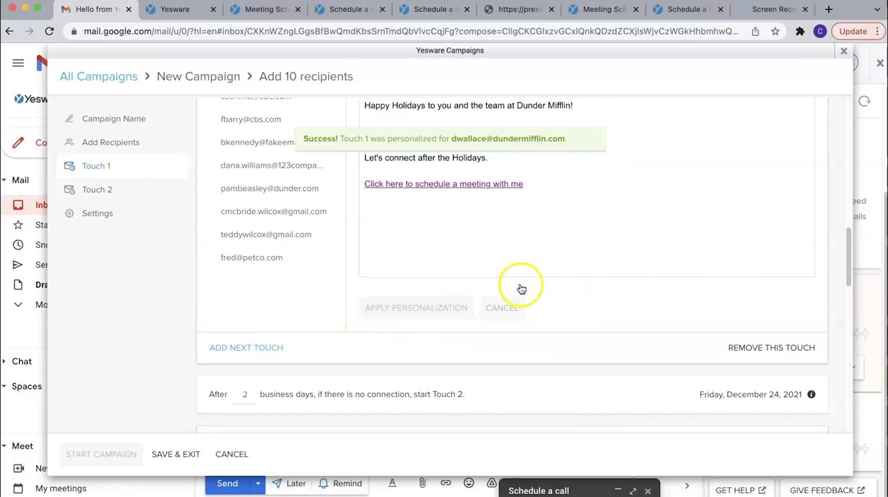
pyautogui.scroll(5, 523, 287)
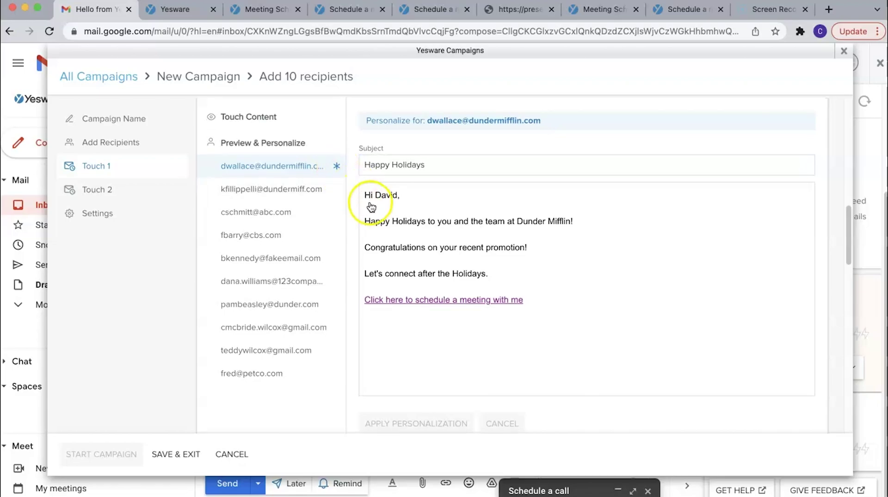
# Acknowledge that the campaign's emails count toward Gmail's daily message limit
pyautogui.scroll(-7, 370, 199)
pyautogui.scroll(-3, 366, 203)
pyautogui.scroll(3, 366, 204)
pyautogui.scroll(1, 372, 200)
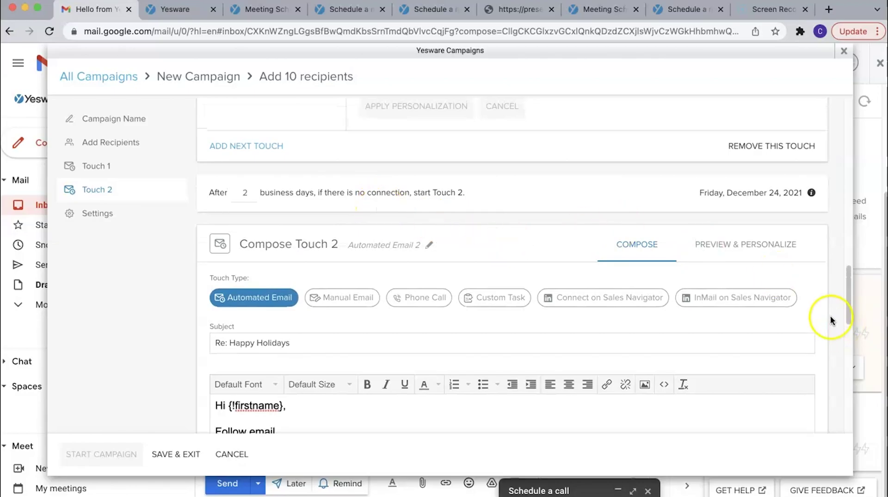
pyautogui.moveTo(845, 307); pyautogui.dragTo(847, 329)
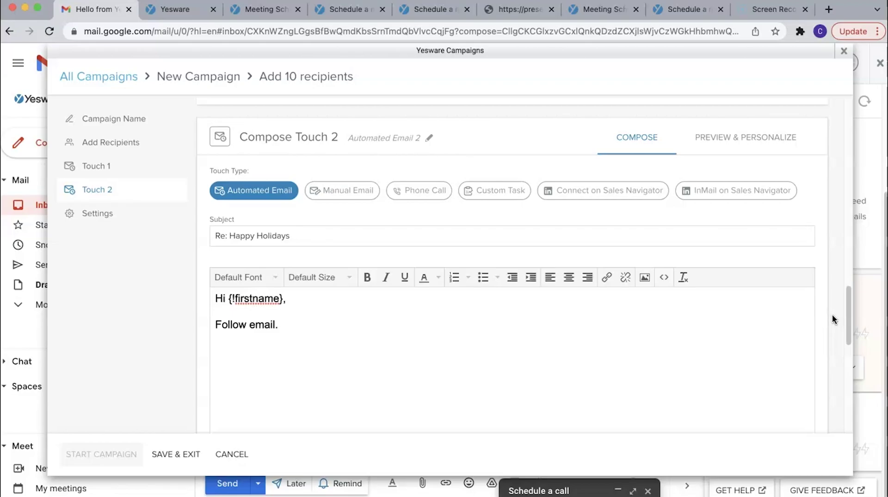
pyautogui.click(848, 319)
pyautogui.moveTo(848, 319); pyautogui.dragTo(850, 393)
pyautogui.scroll(-3, 848, 376)
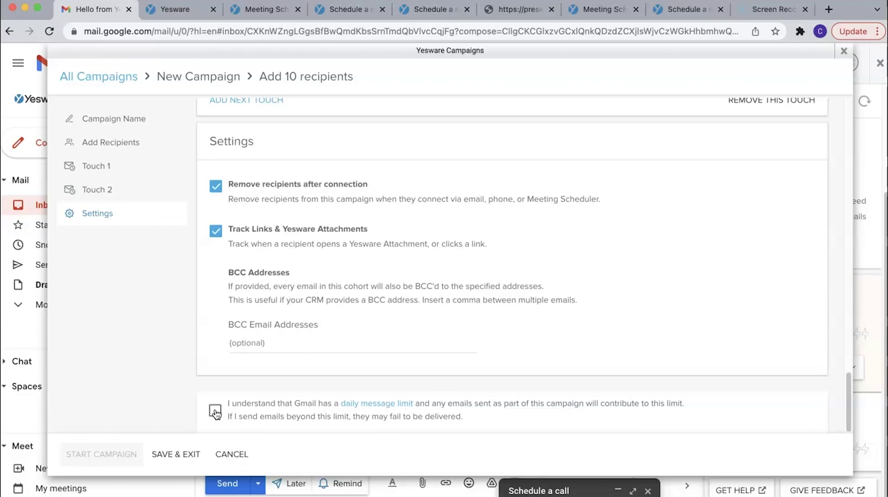
pyautogui.click(216, 411)
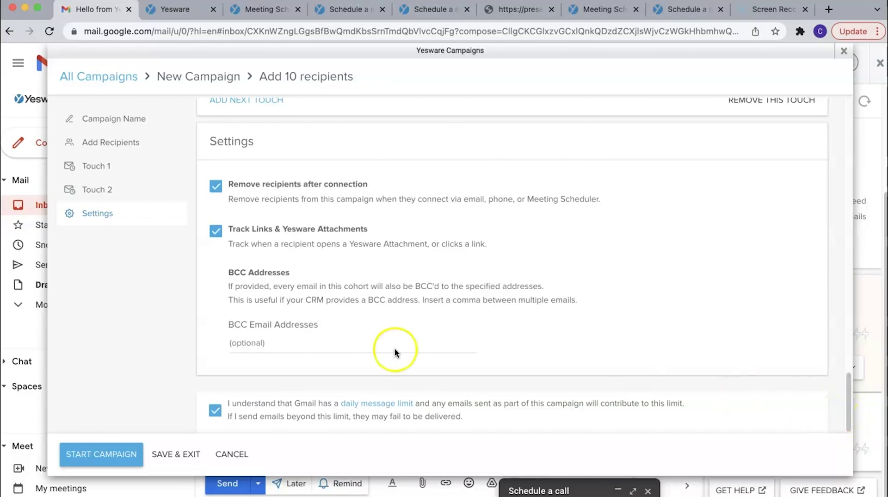
# Cancel the new campaign without starting it and return to the list of all campaigns
pyautogui.click(244, 455)
pyautogui.click(397, 302)
pyautogui.click(448, 229)
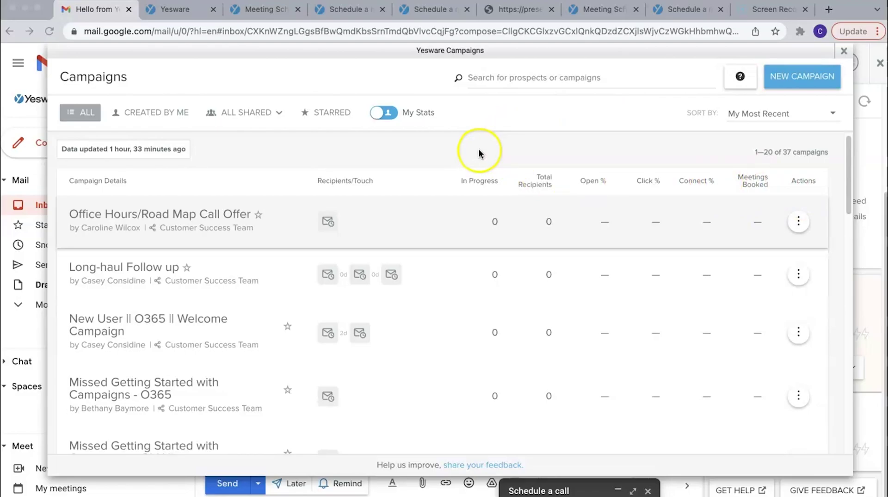
# Open the existing Demo Campaign February from the campaigns list and dismiss the notice about pausing campaigns
pyautogui.scroll(-8, 481, 157)
pyautogui.scroll(-7, 482, 159)
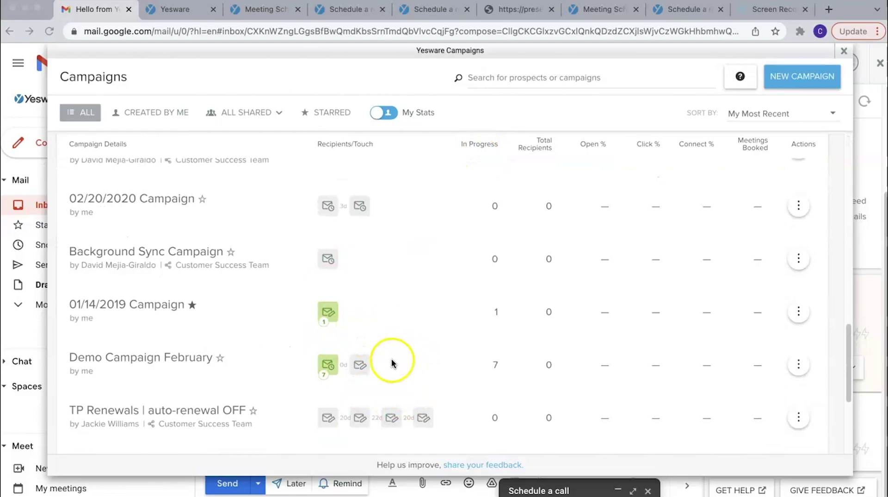
pyautogui.click(423, 363)
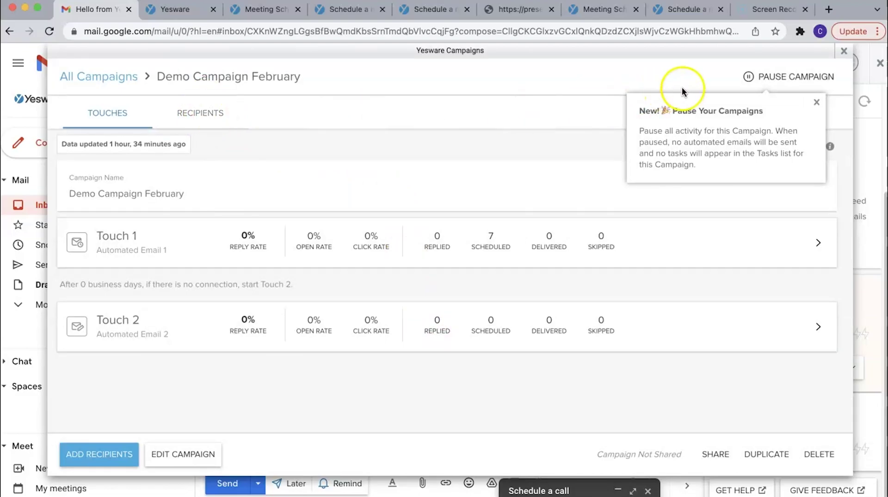
pyautogui.click(816, 102)
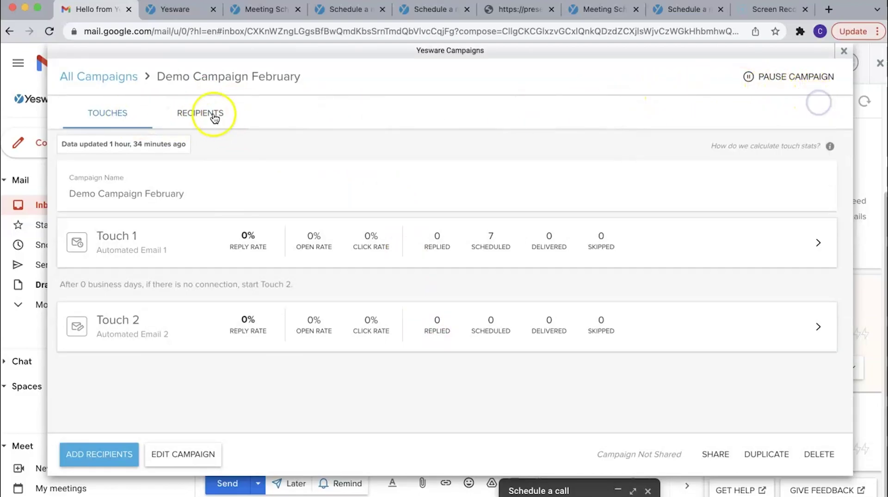
# Examine the recipients of Demo Campaign February, including their statuses and the email-open details of an engaged recipient
pyautogui.click(212, 117)
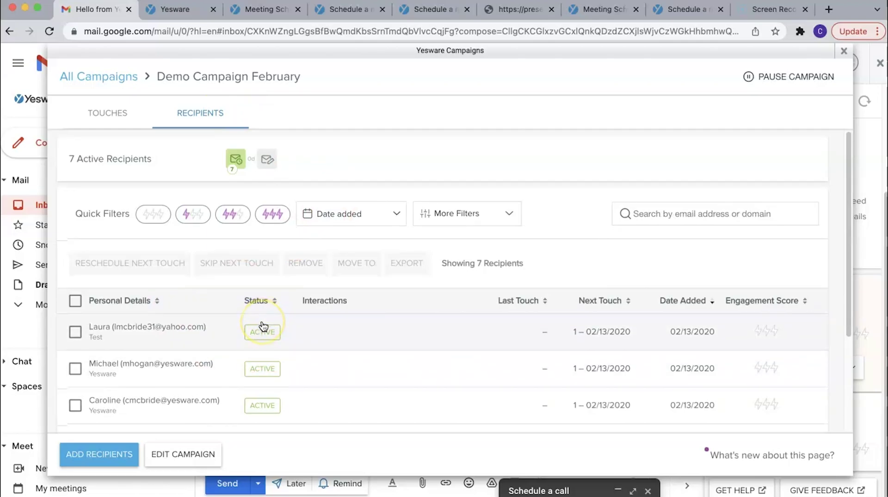
pyautogui.scroll(-2, 262, 326)
pyautogui.scroll(-4, 261, 321)
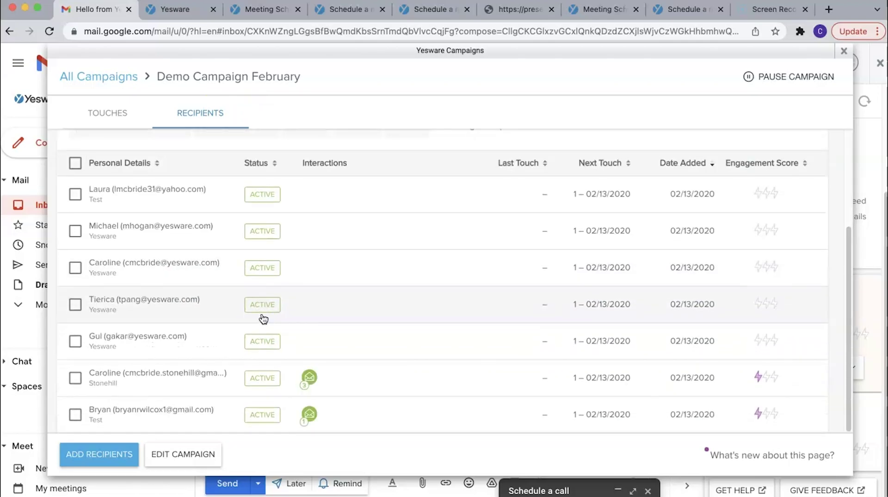
pyautogui.moveTo(311, 380)
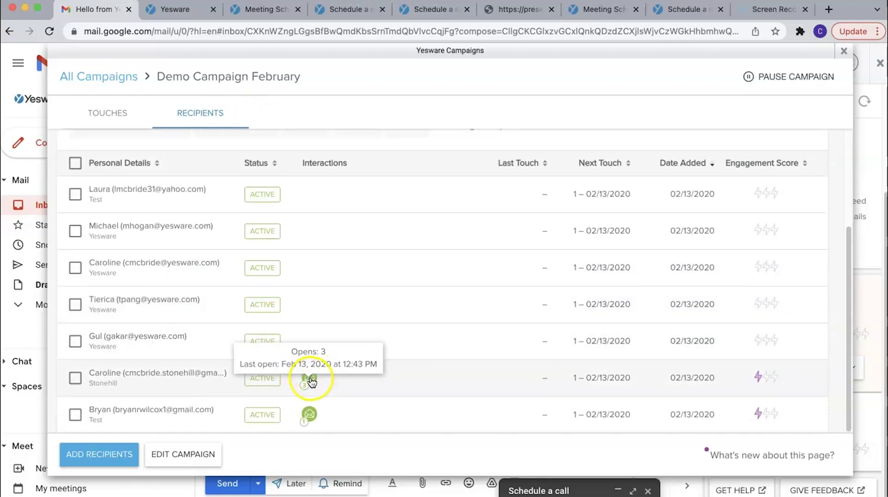